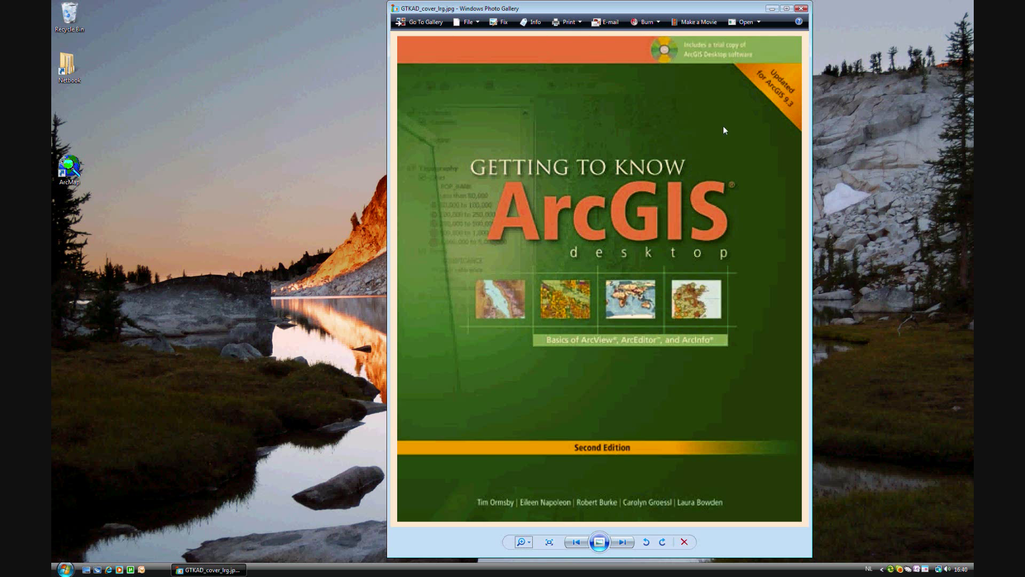
Close the Getting to Know ArcGIS cover image in Windows Photo Gallery.
click(802, 9)
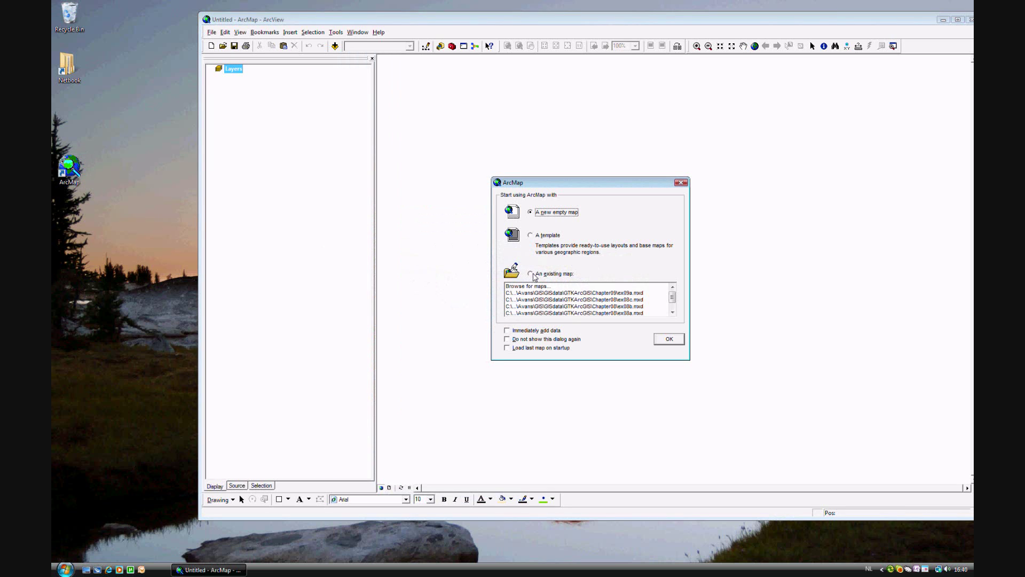
Open the existing map document ex09a.mxd.
click(531, 273)
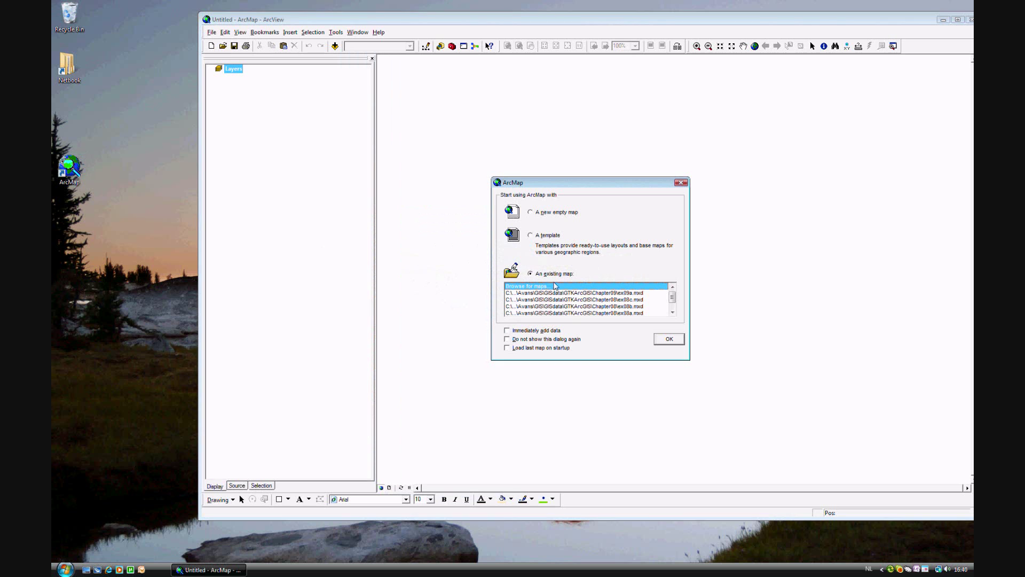
click(662, 340)
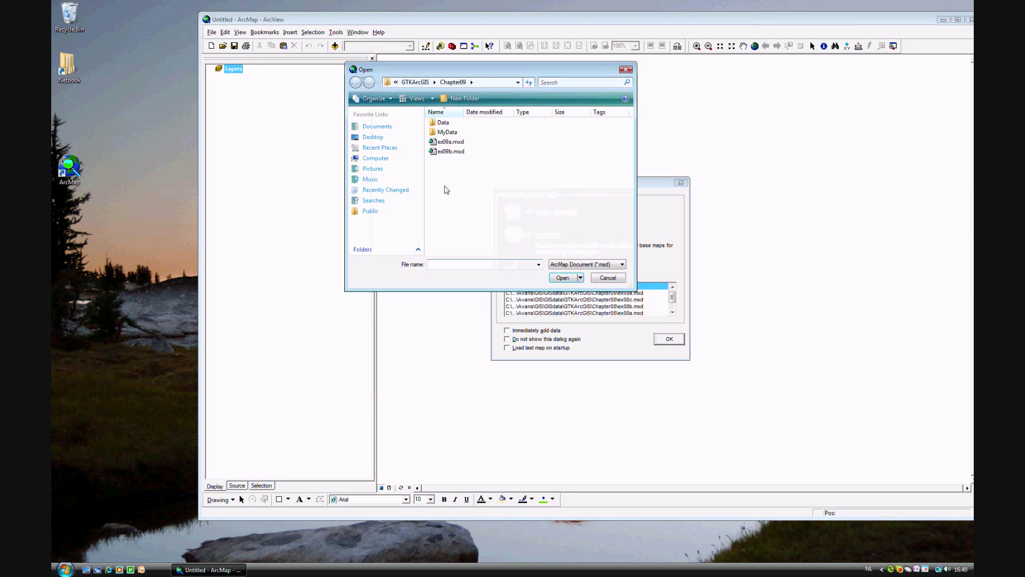
click(450, 142)
click(562, 278)
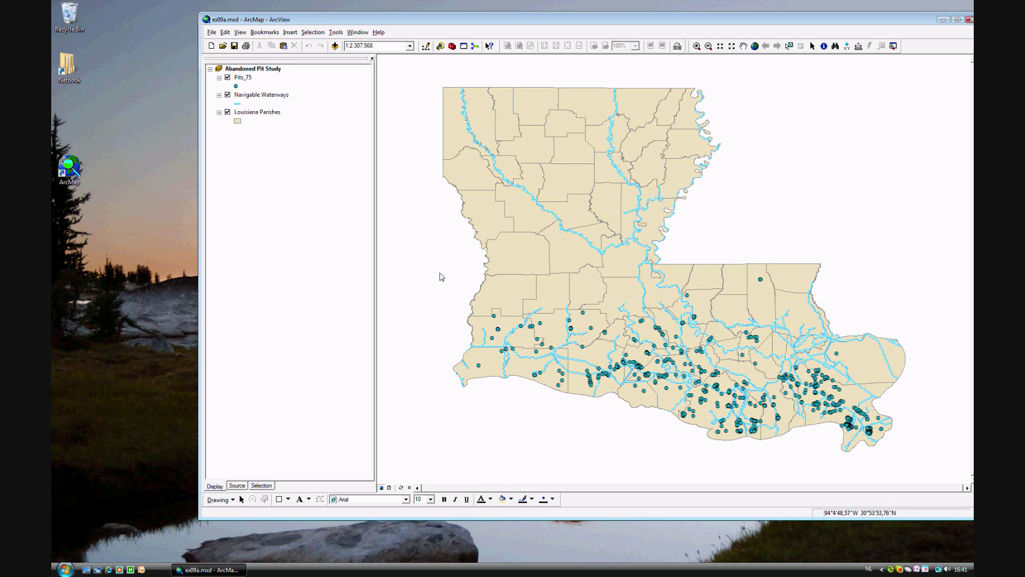
Zoom to the Southern Louisiana bookmark, then review and close the Pits_75 attribute table.
click(264, 32)
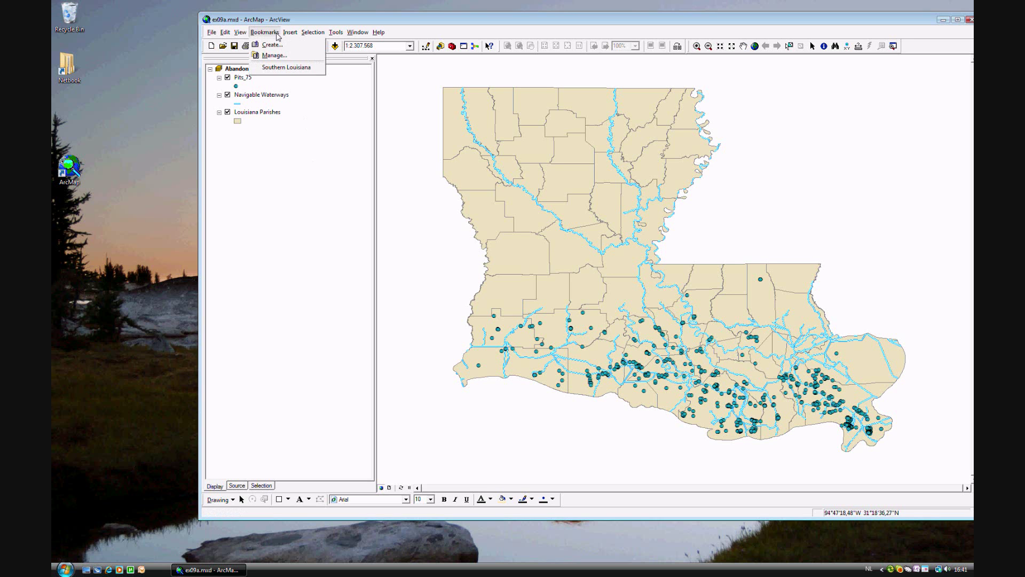
click(279, 68)
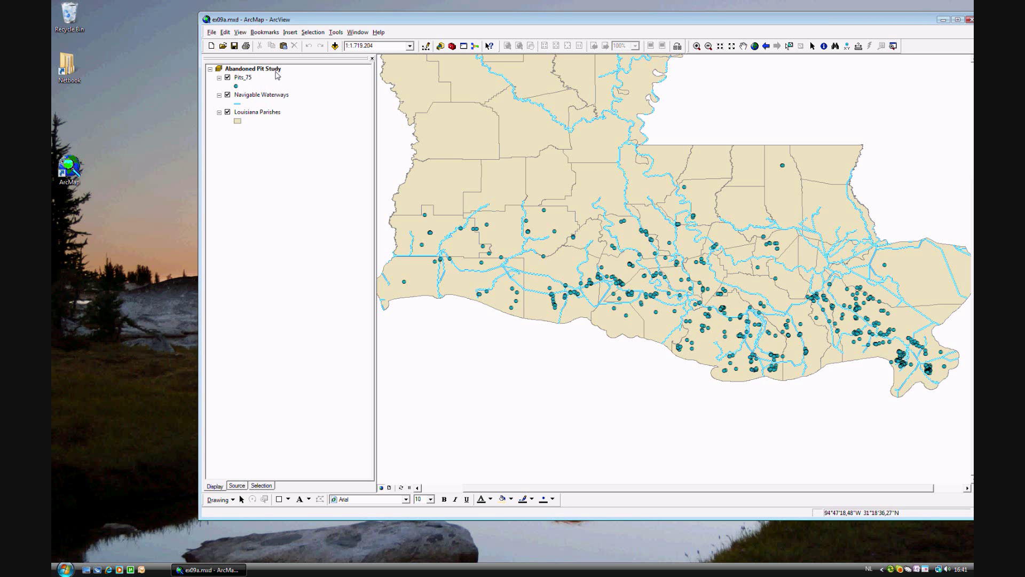
right_click(247, 78)
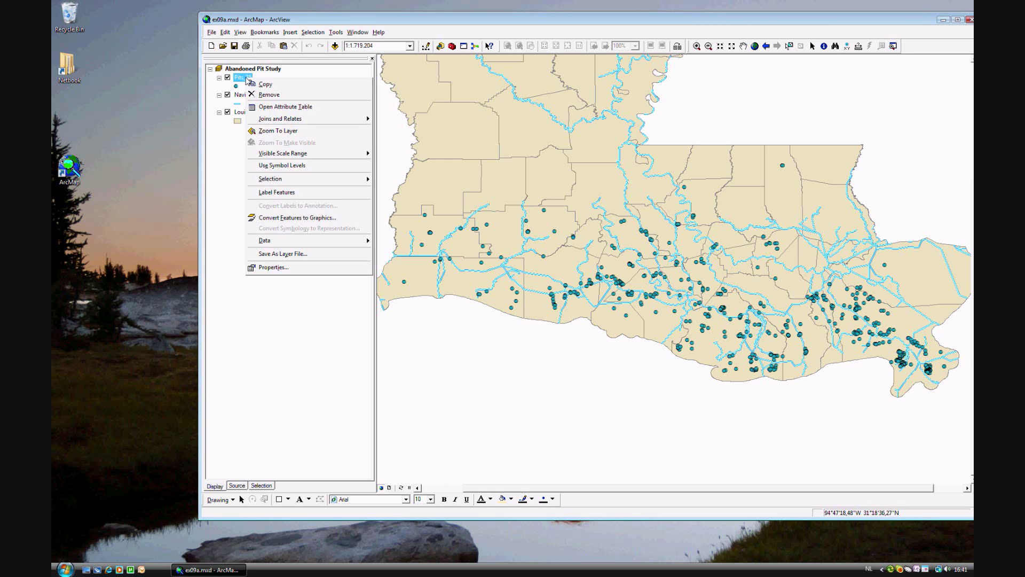
click(283, 106)
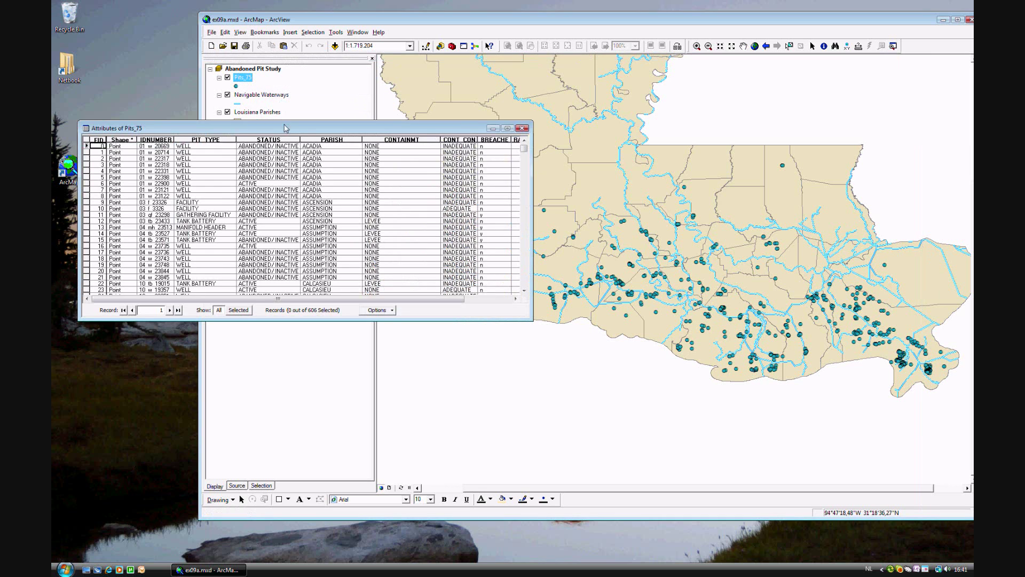
drag(284, 126, 283, 348)
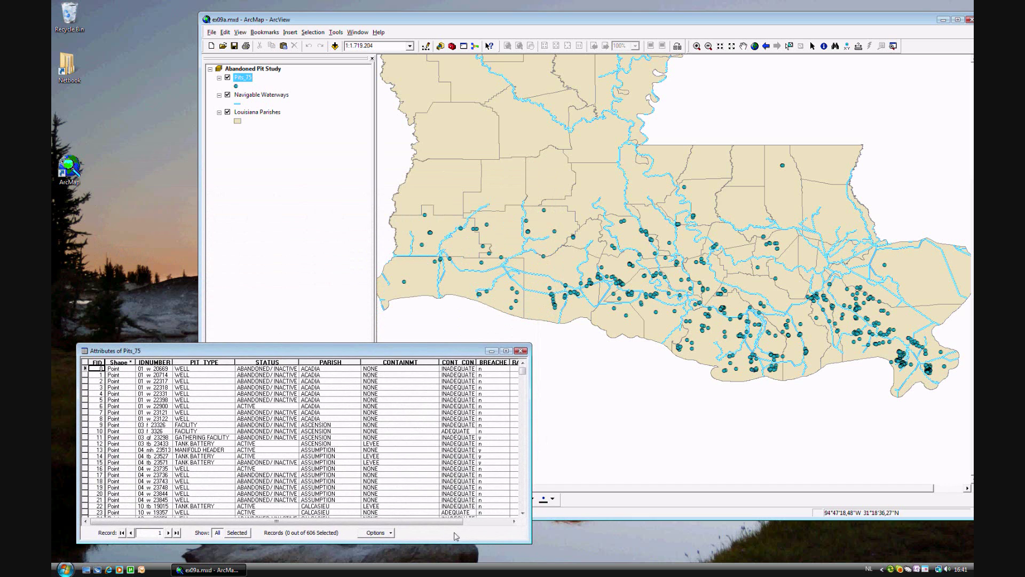
drag(529, 542, 585, 544)
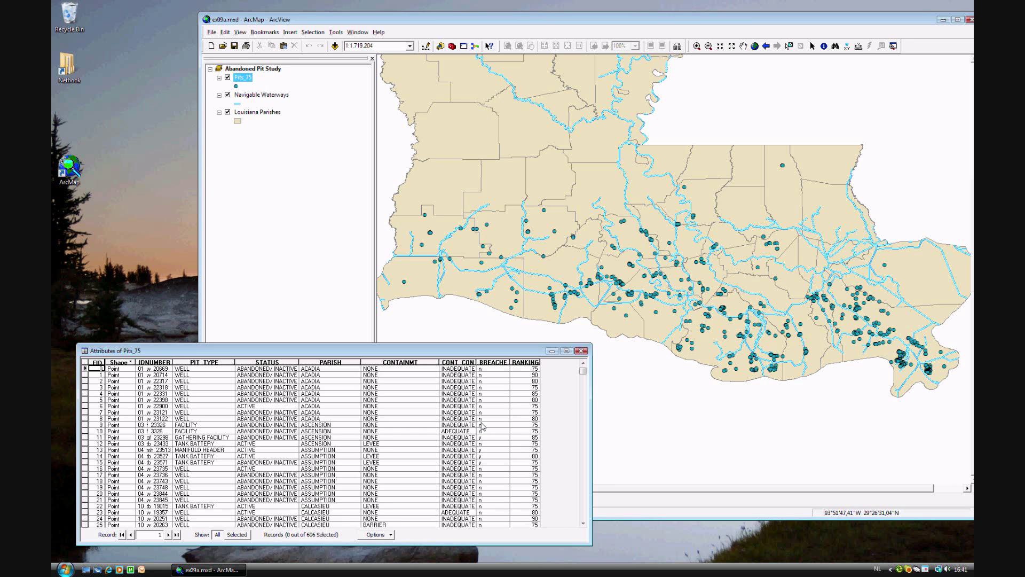
click(582, 350)
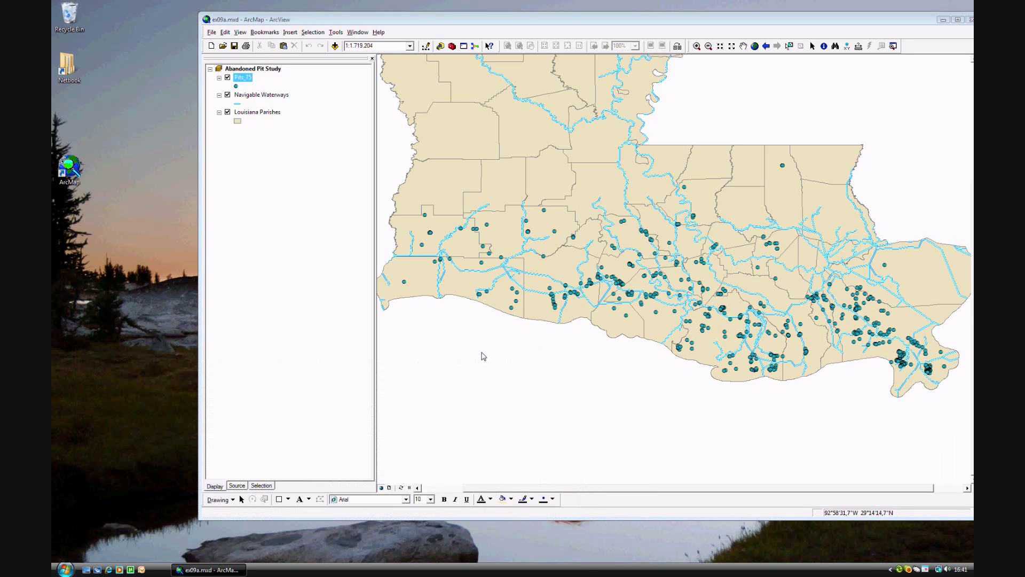
Add Remedial_actions.dbf from Chapter09\Data and list the table of contents by source.
click(335, 47)
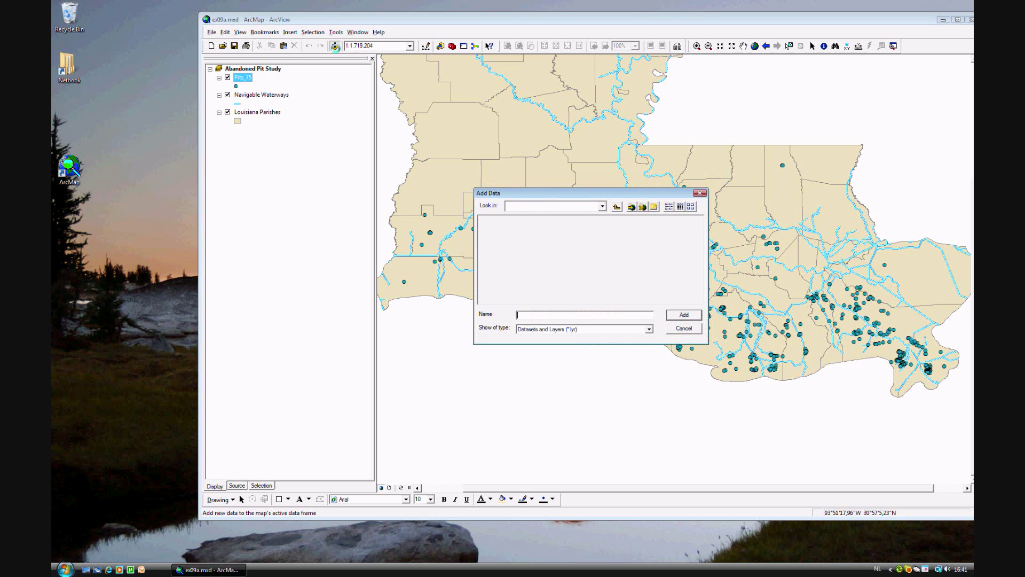
click(603, 207)
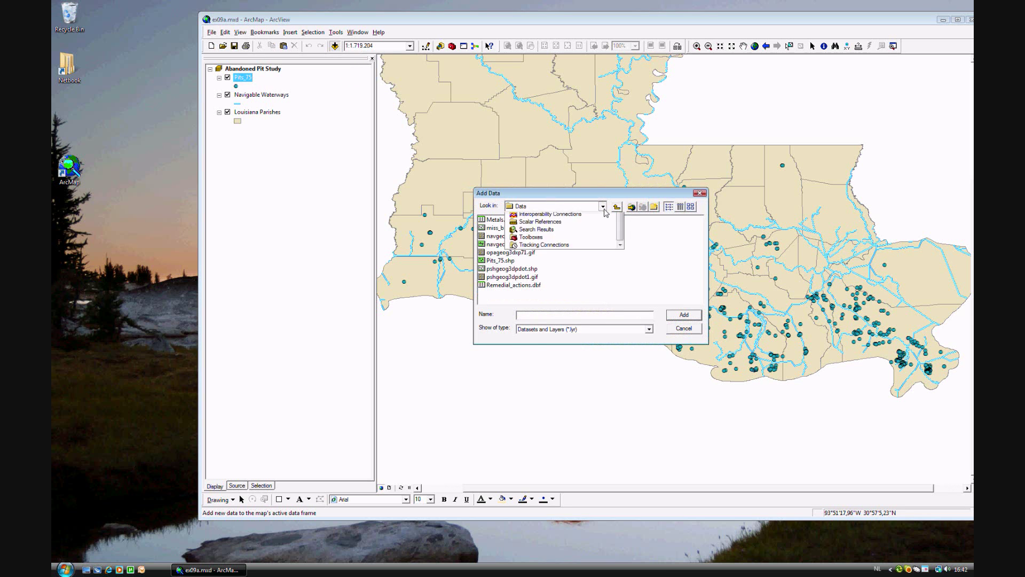
click(588, 248)
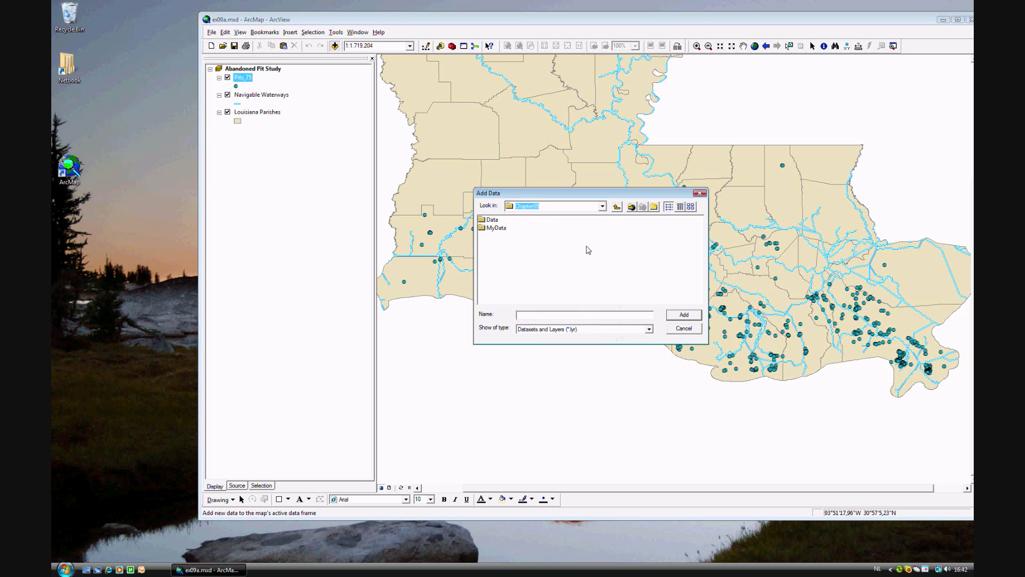
double_click(490, 223)
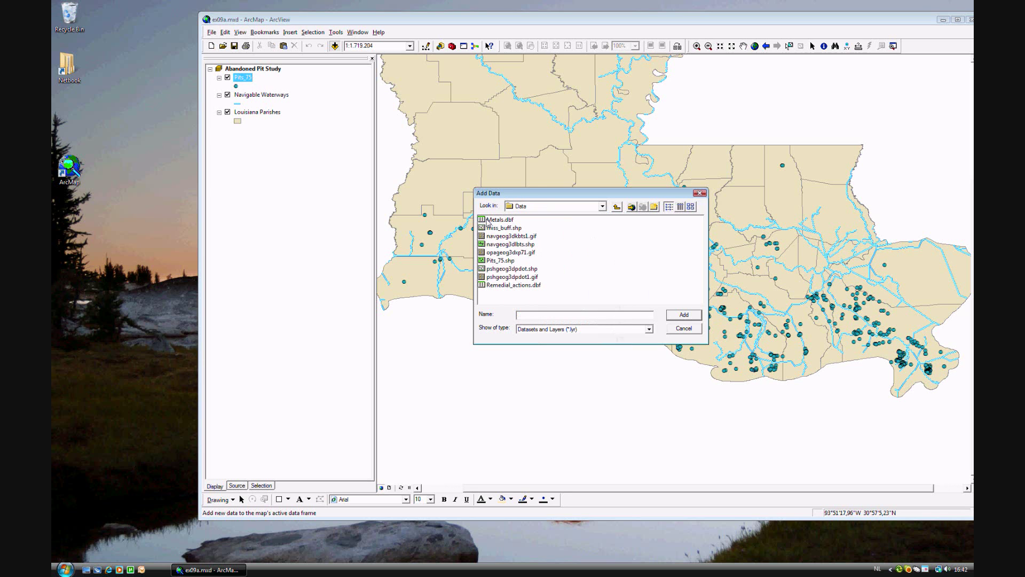
click(517, 287)
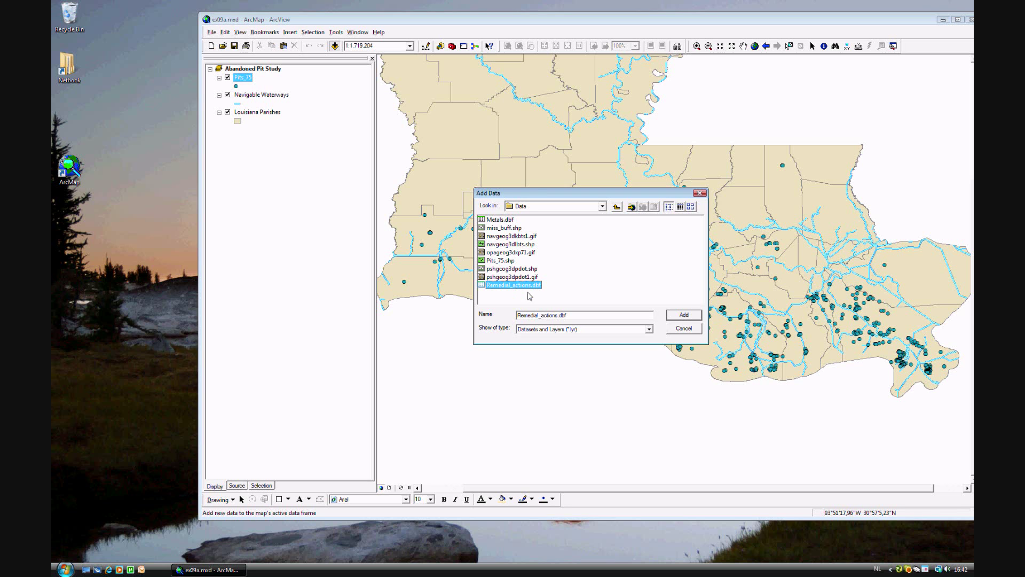
click(683, 316)
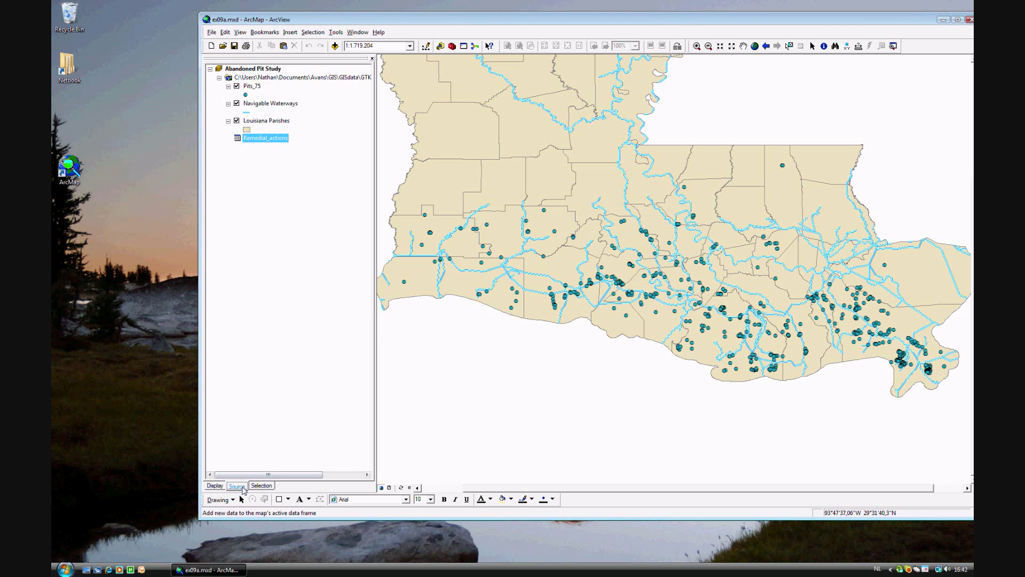
click(215, 487)
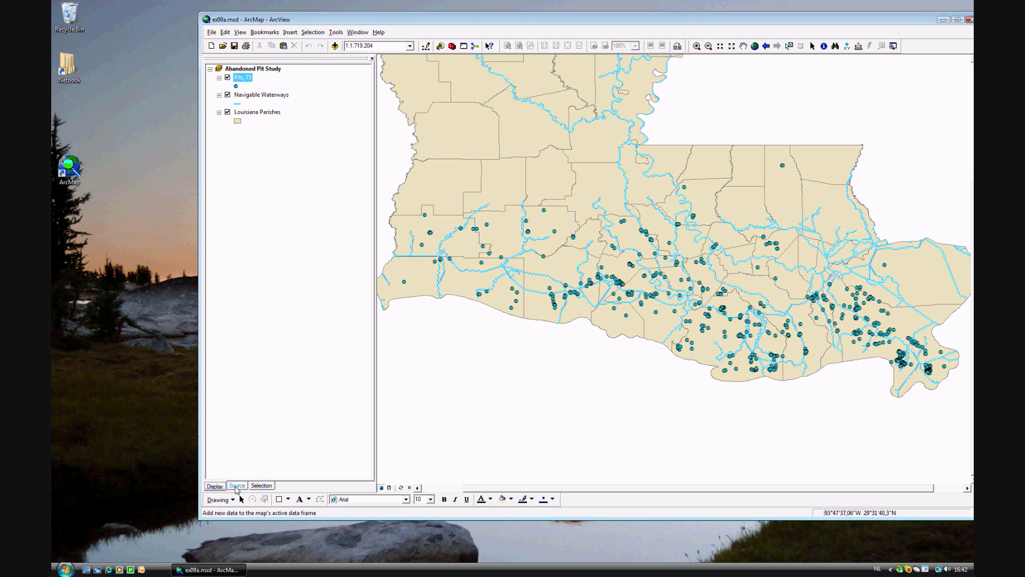
click(237, 487)
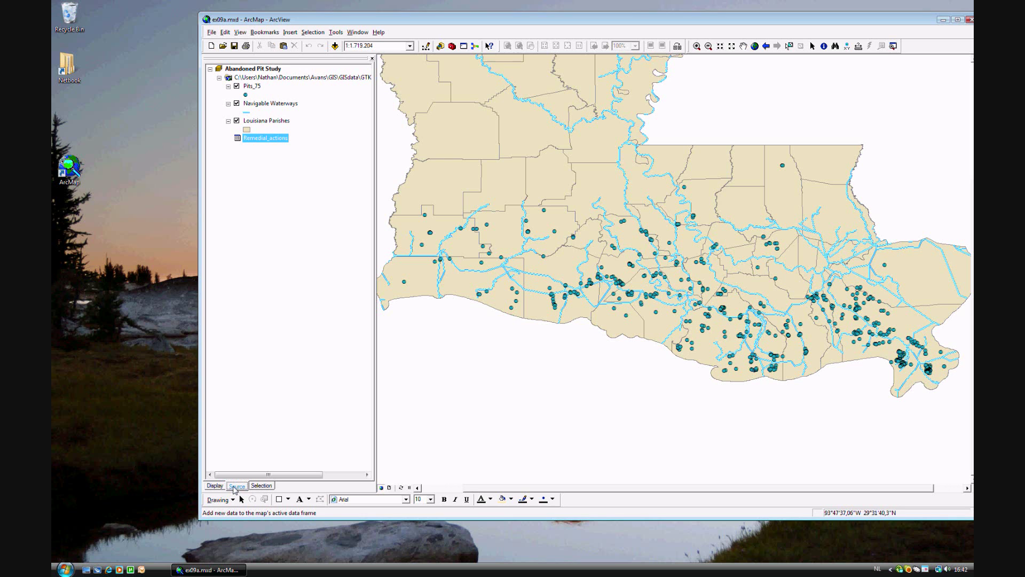
Open the Remedial_actions table and freeze IDNUMBER as the first column.
right_click(264, 142)
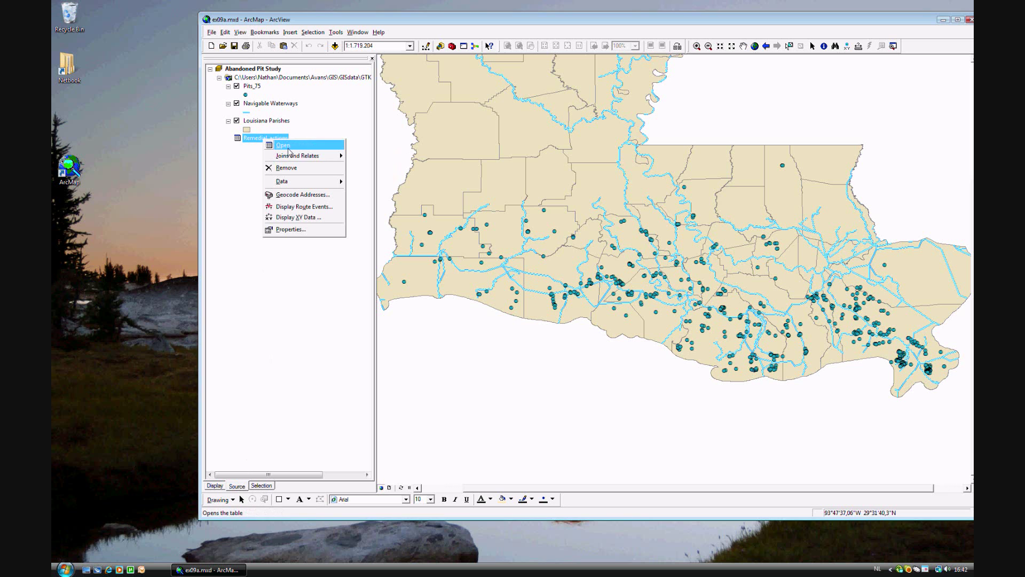
click(287, 147)
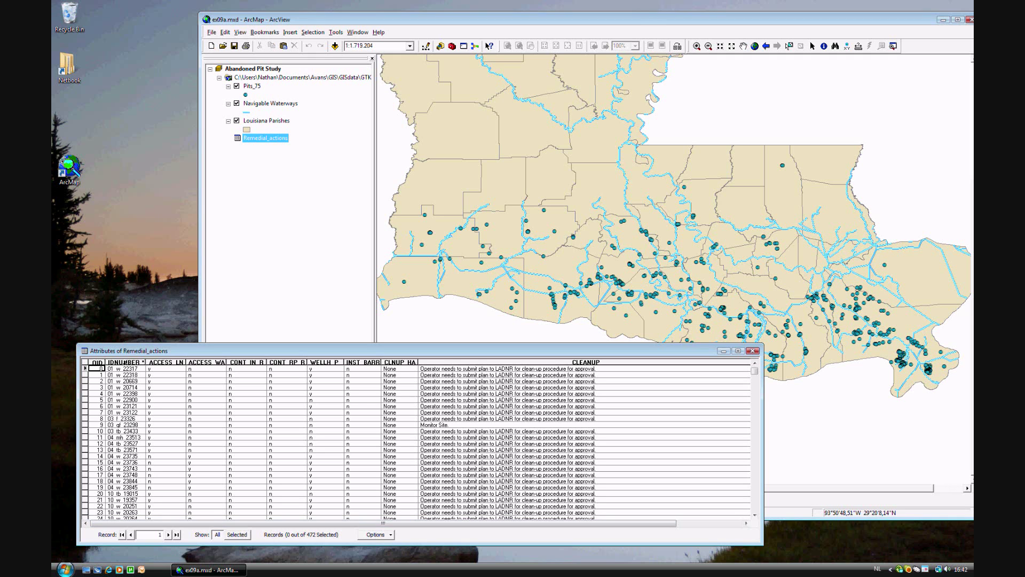
click(124, 363)
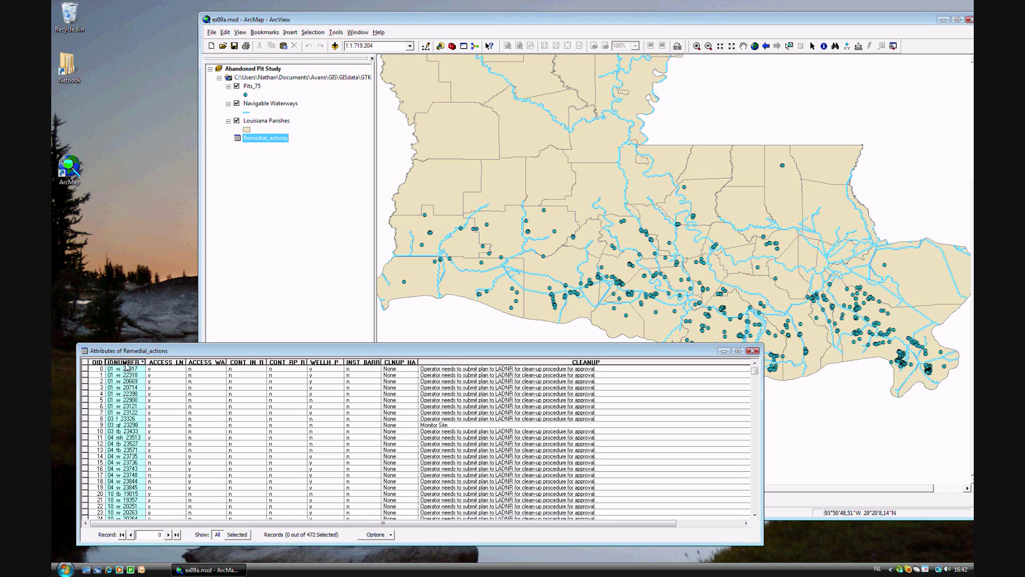
right_click(127, 367)
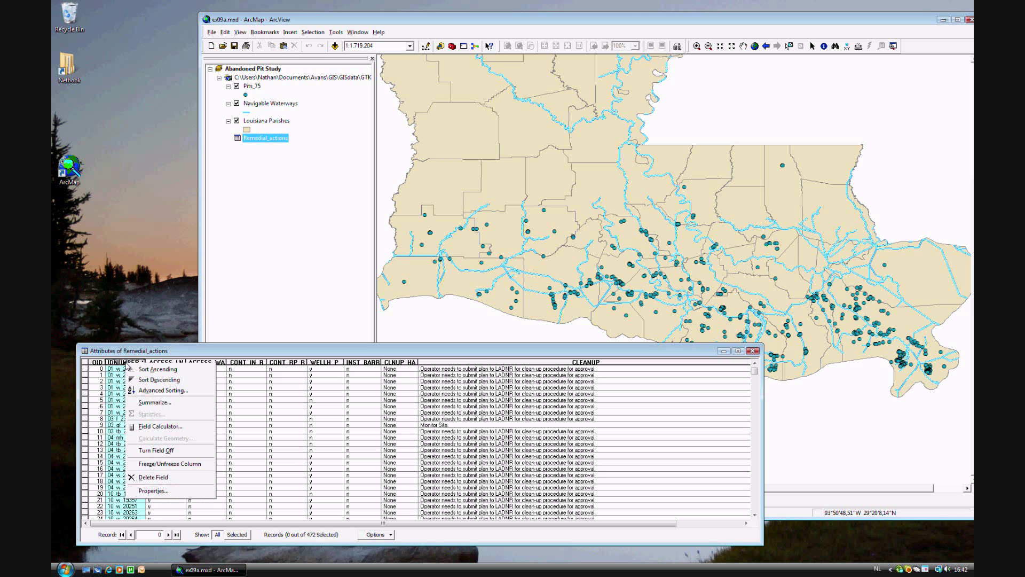
click(170, 464)
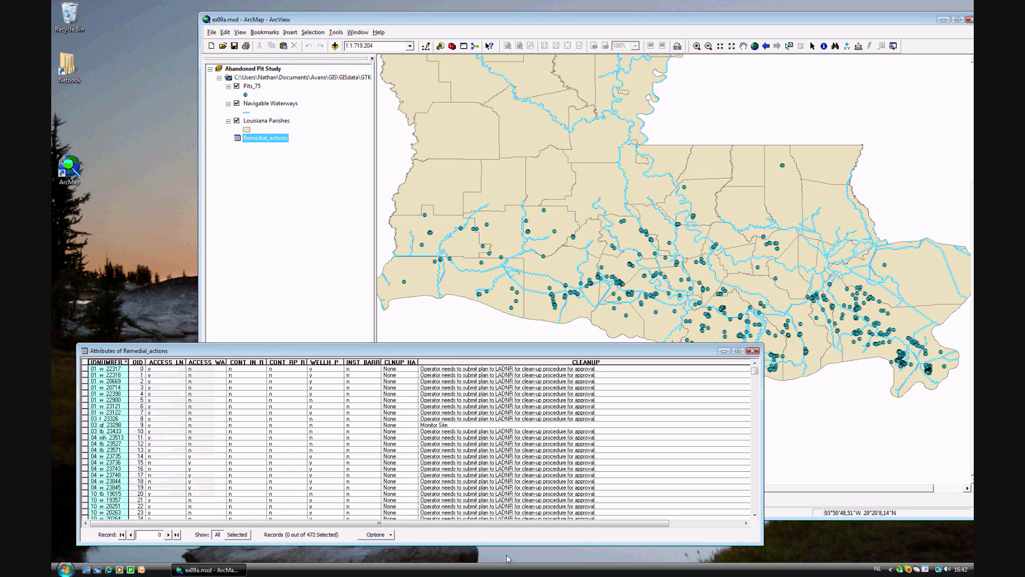
Narrow the table window and review the CLEANUP entries such as Monitor Site.
drag(763, 544, 524, 546)
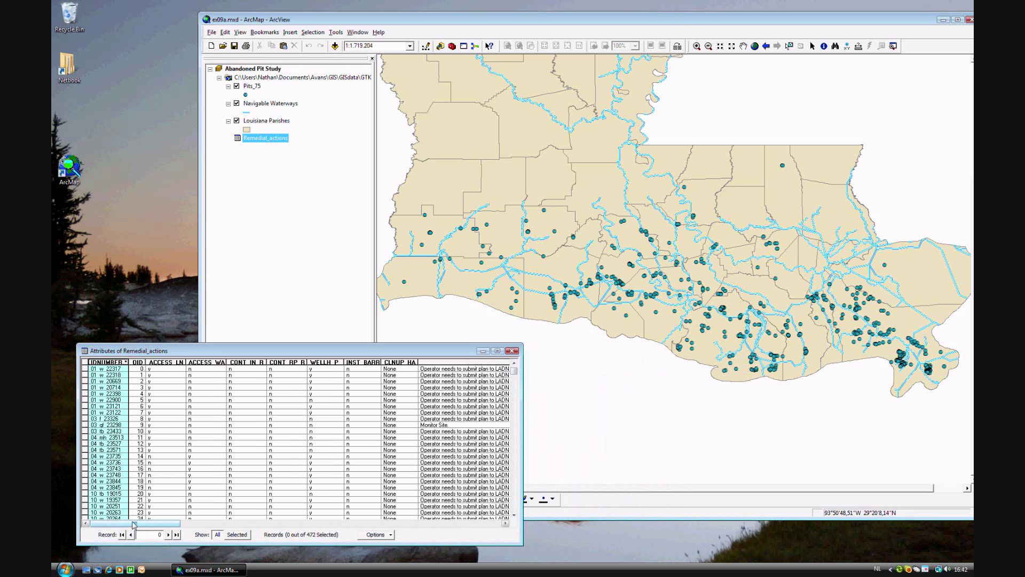
drag(149, 525, 325, 526)
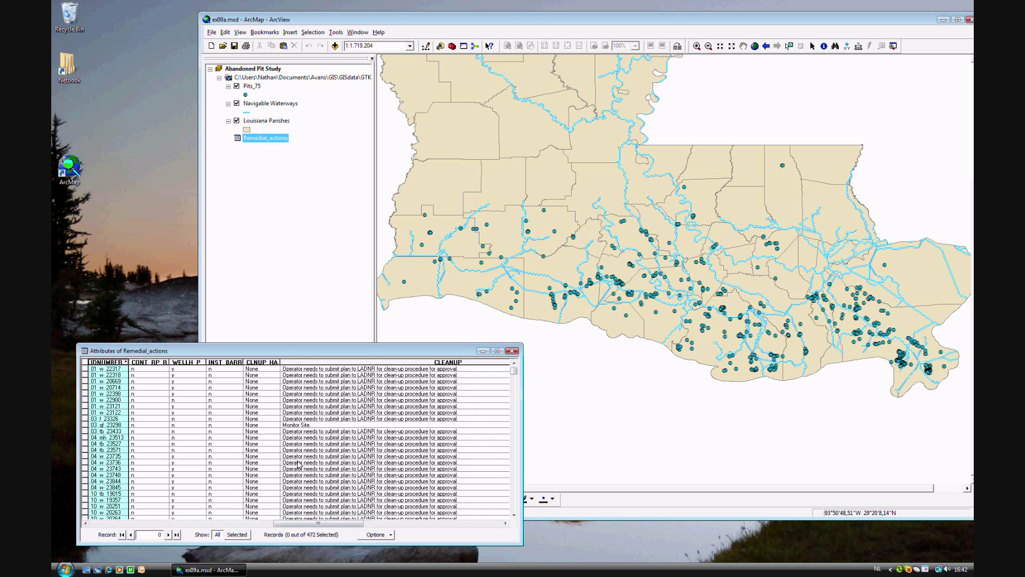
click(330, 402)
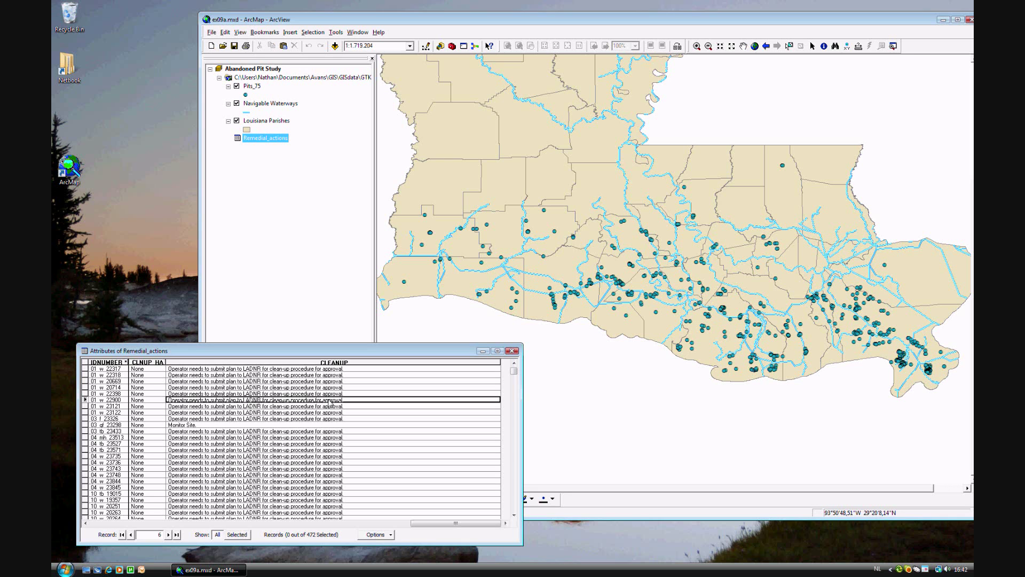
click(312, 426)
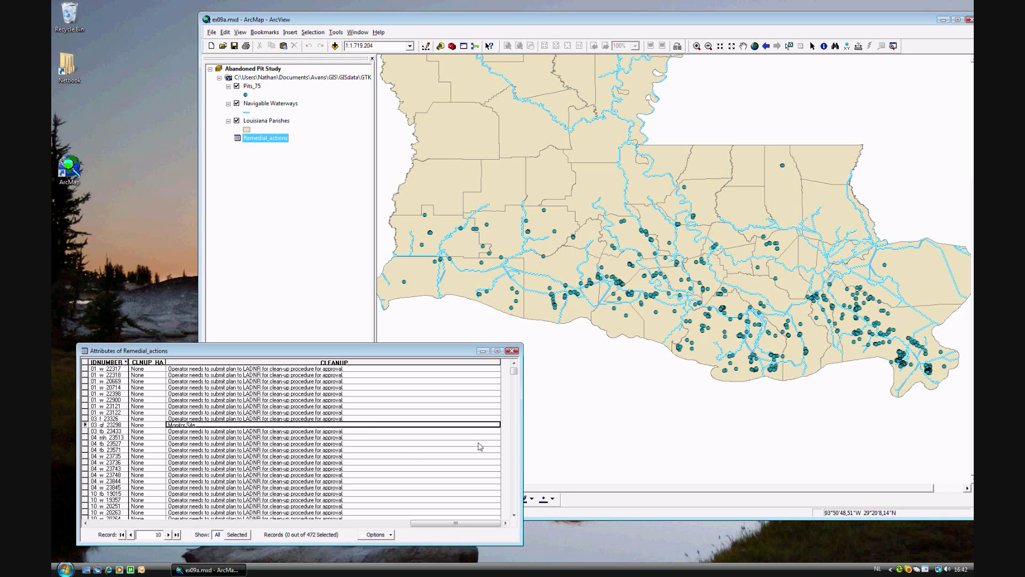
scroll(407, 465, down, 6)
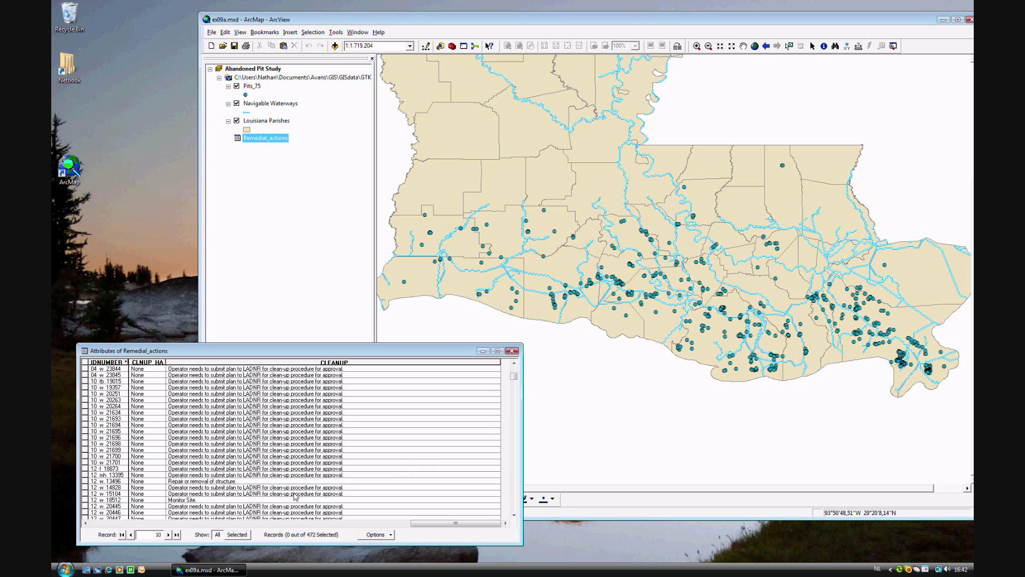
click(234, 482)
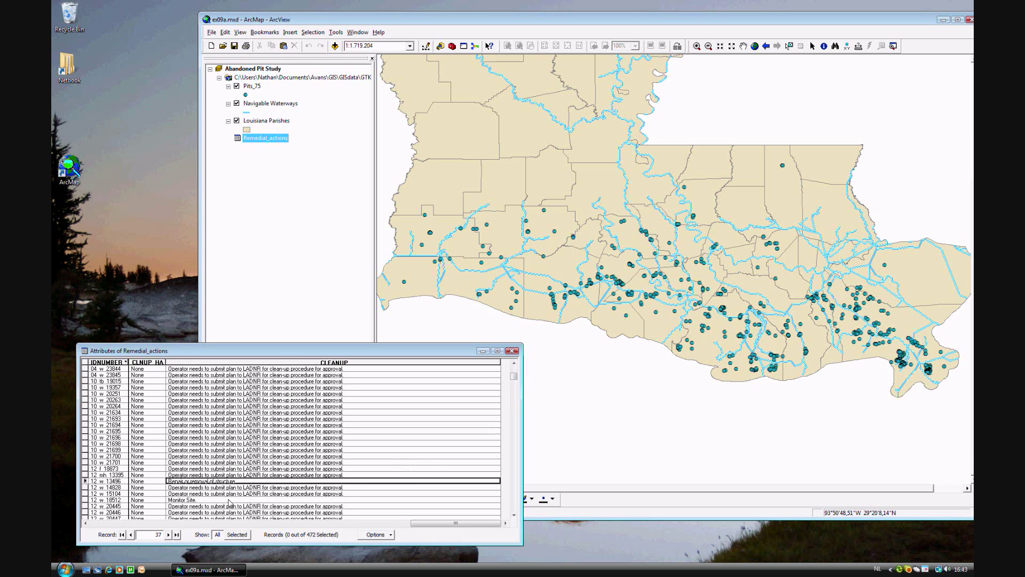
scroll(258, 500, down, 3)
scroll(258, 501, down, 2)
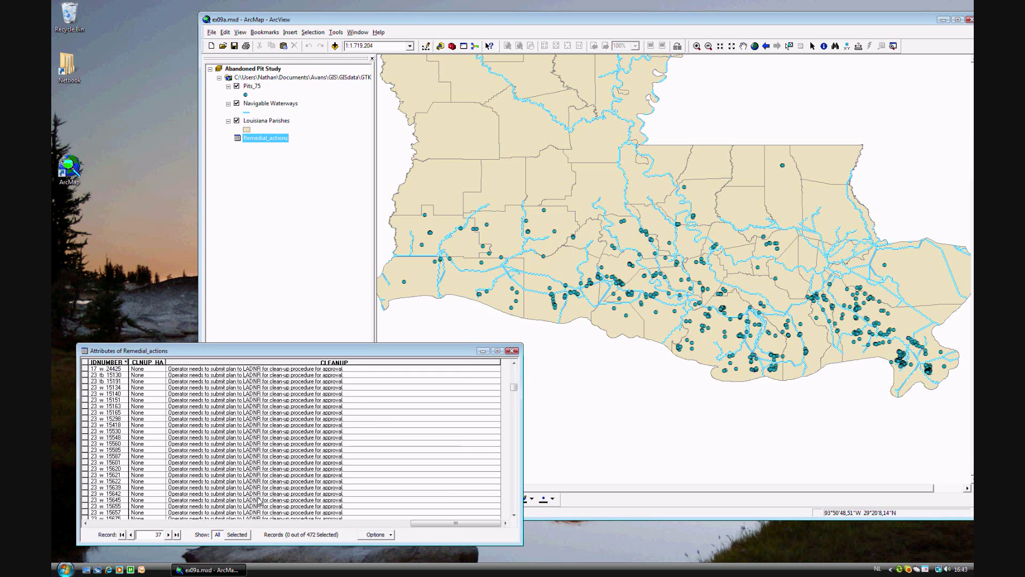
scroll(258, 500, up, 2)
scroll(259, 501, up, 9)
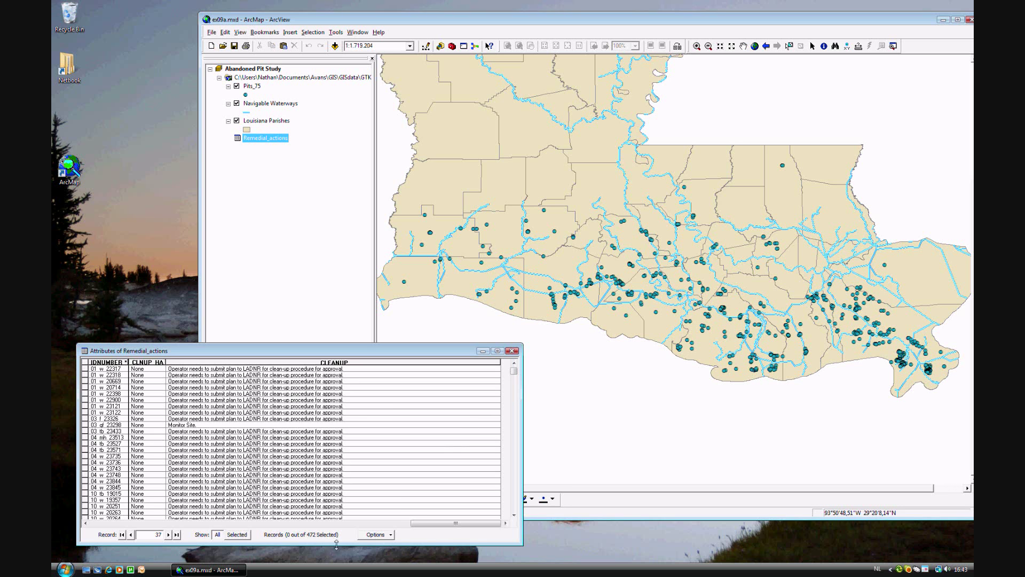
drag(422, 524, 144, 528)
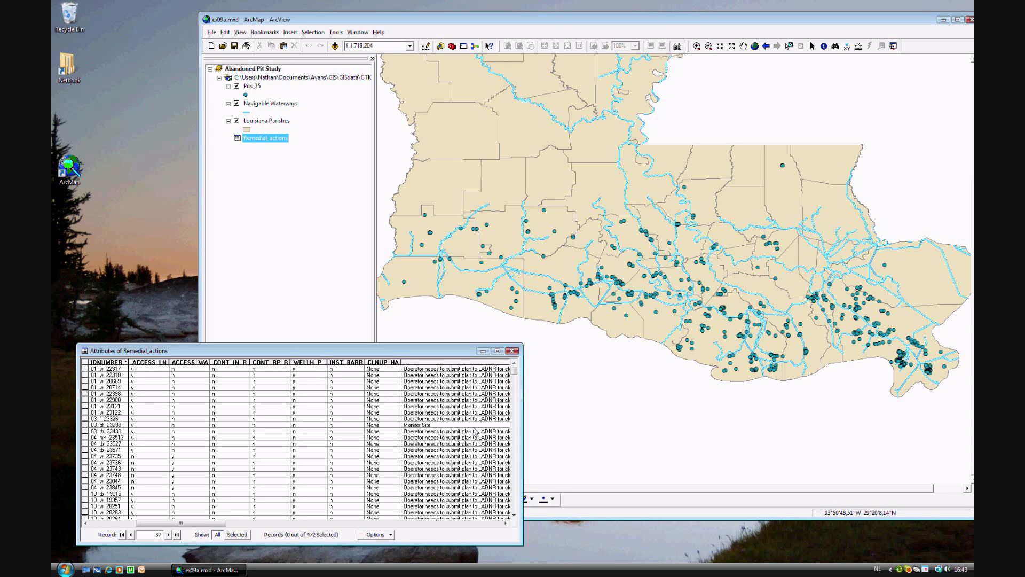
Close the table and join Remedial_actions to Pits_75 on IDNUMBER, keeping all records.
click(514, 351)
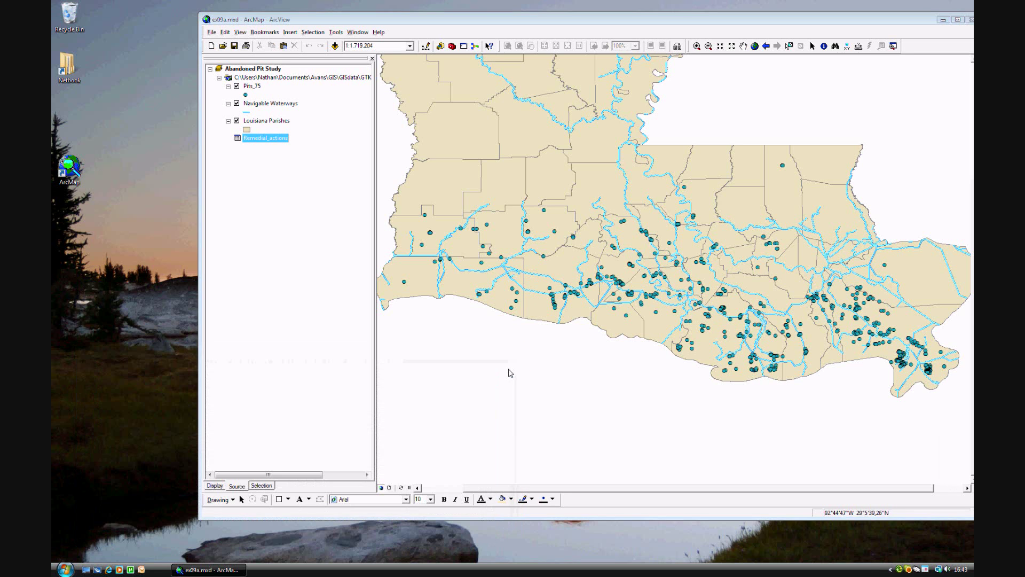
right_click(256, 90)
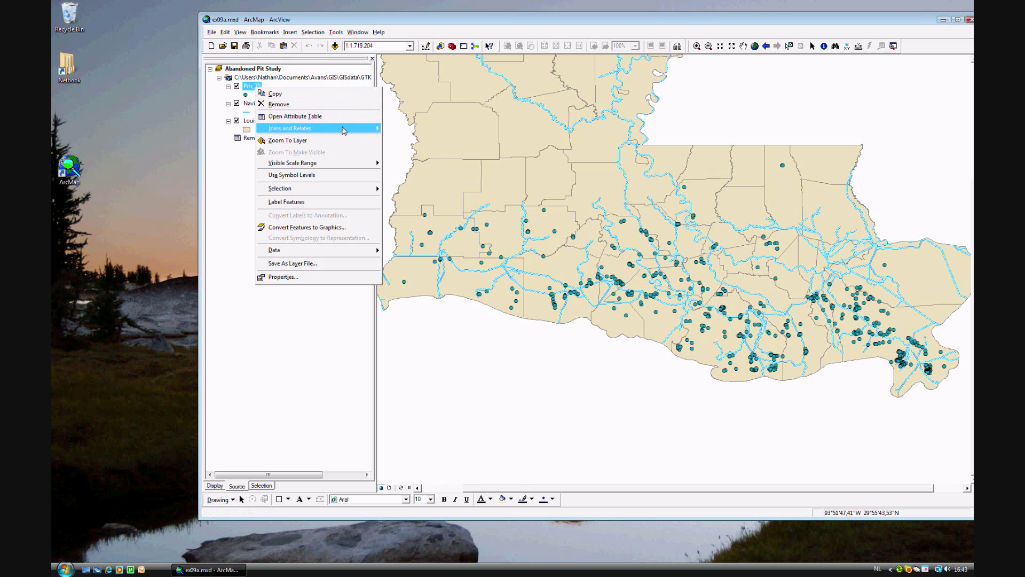
mouse_move(344, 131)
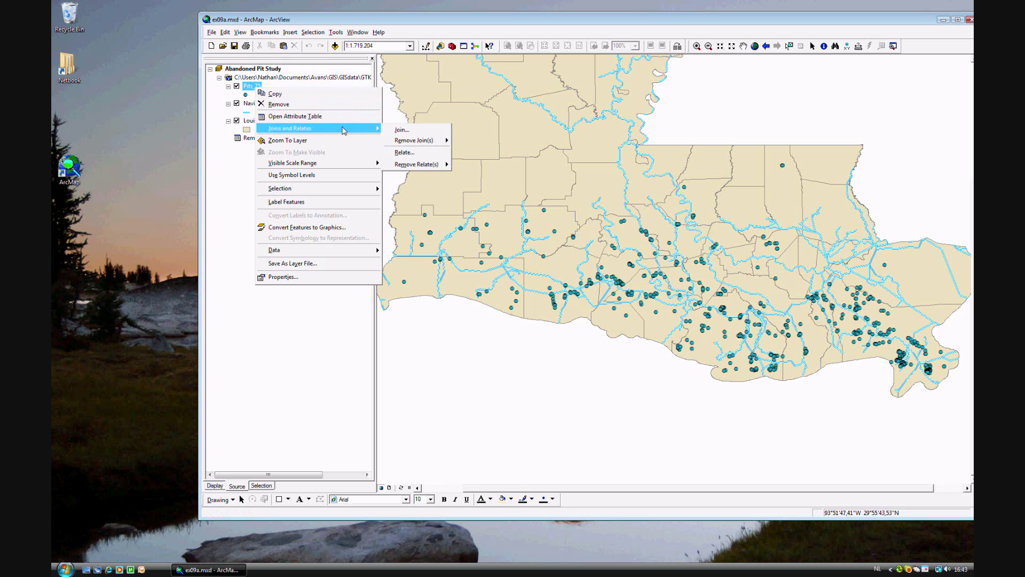
click(409, 132)
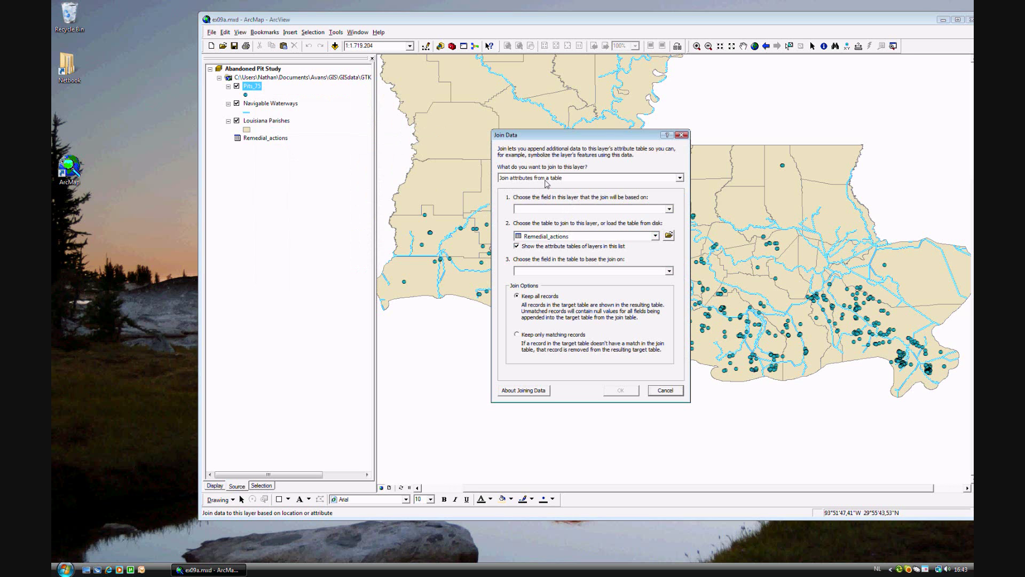
click(679, 178)
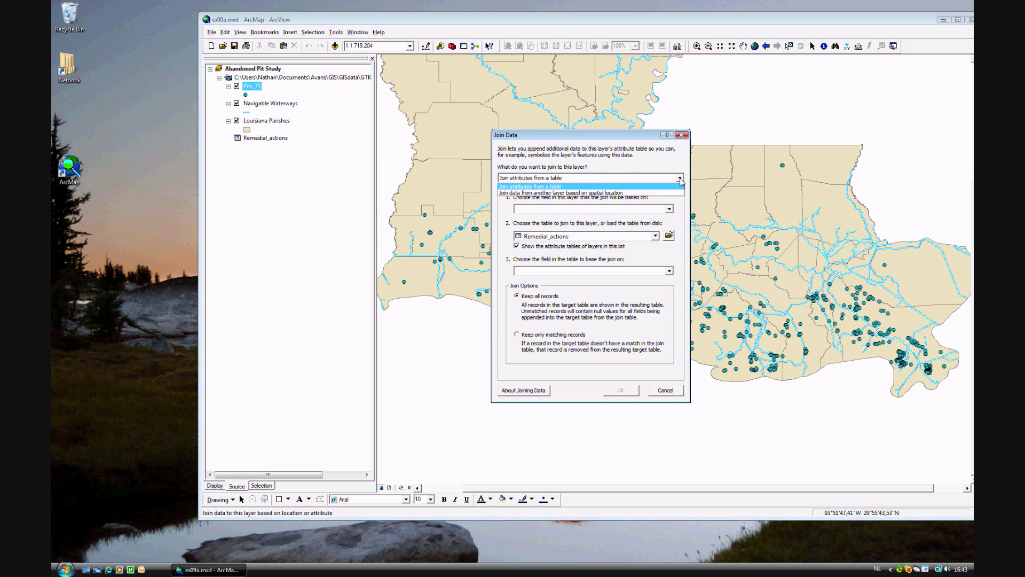
click(681, 179)
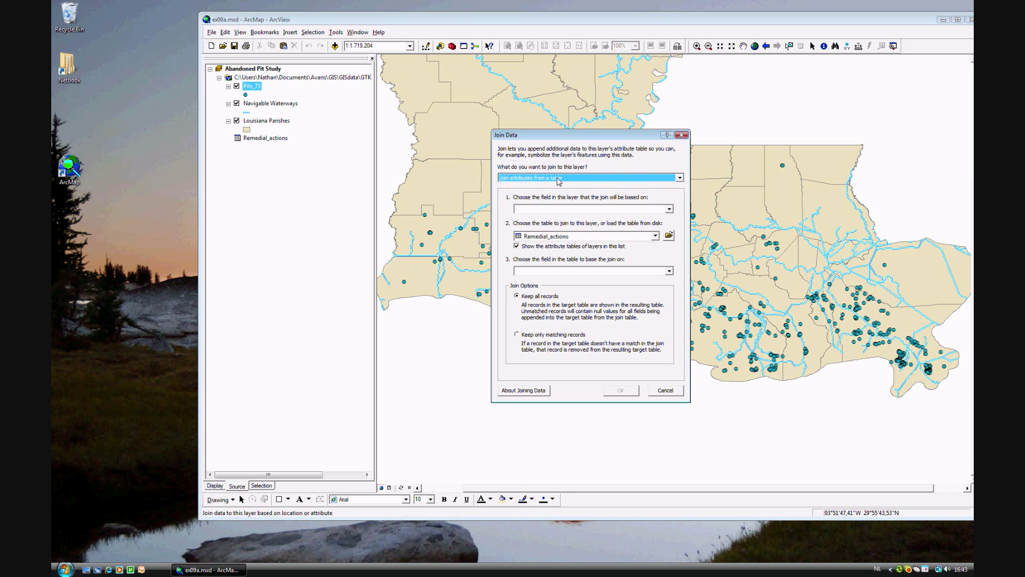
click(669, 209)
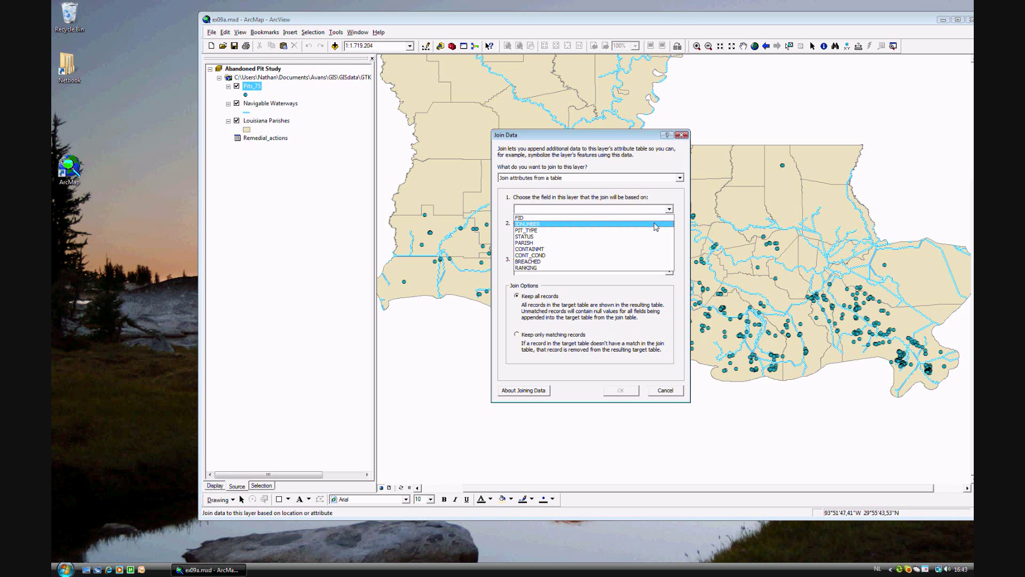
click(656, 225)
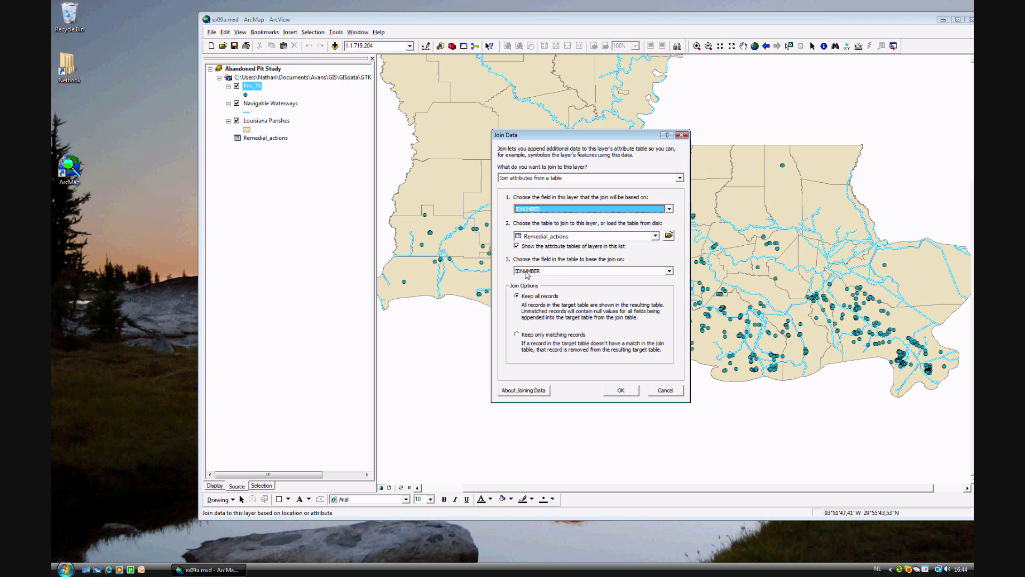
click(517, 297)
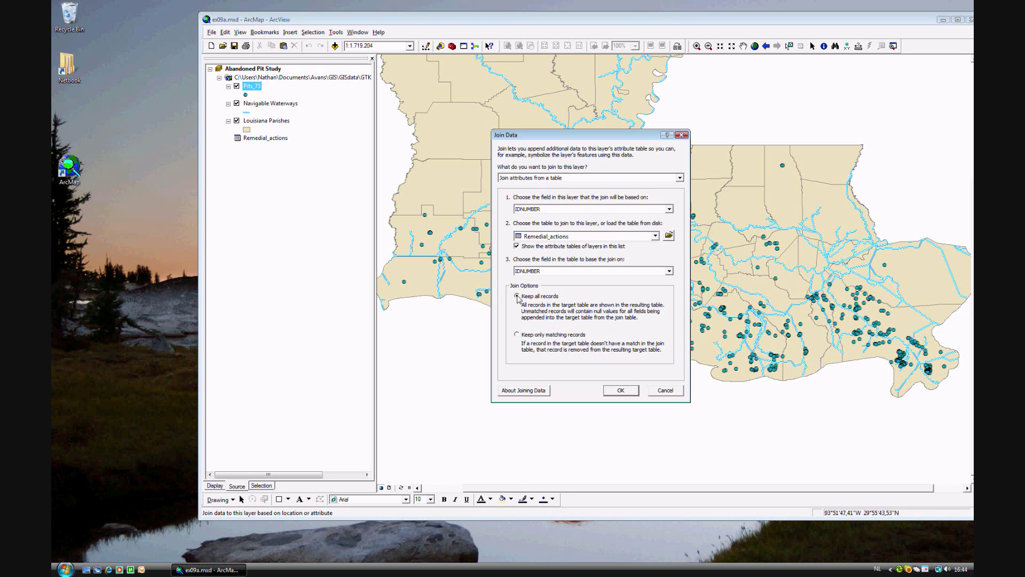
click(620, 392)
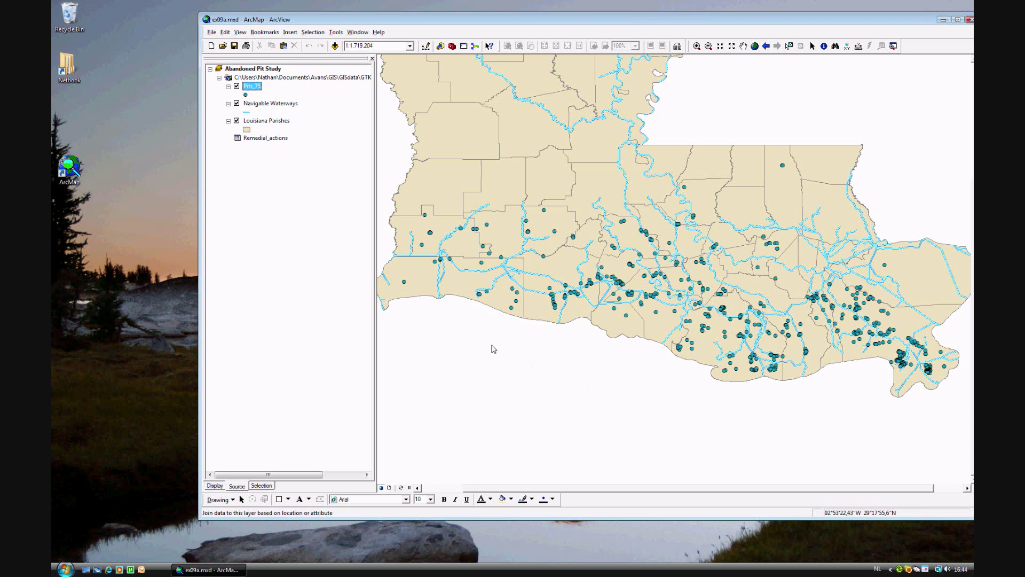
Open the Pits_75 attribute table enlarged to show the joined IDNUMBER and Remedial_actions columns.
right_click(255, 87)
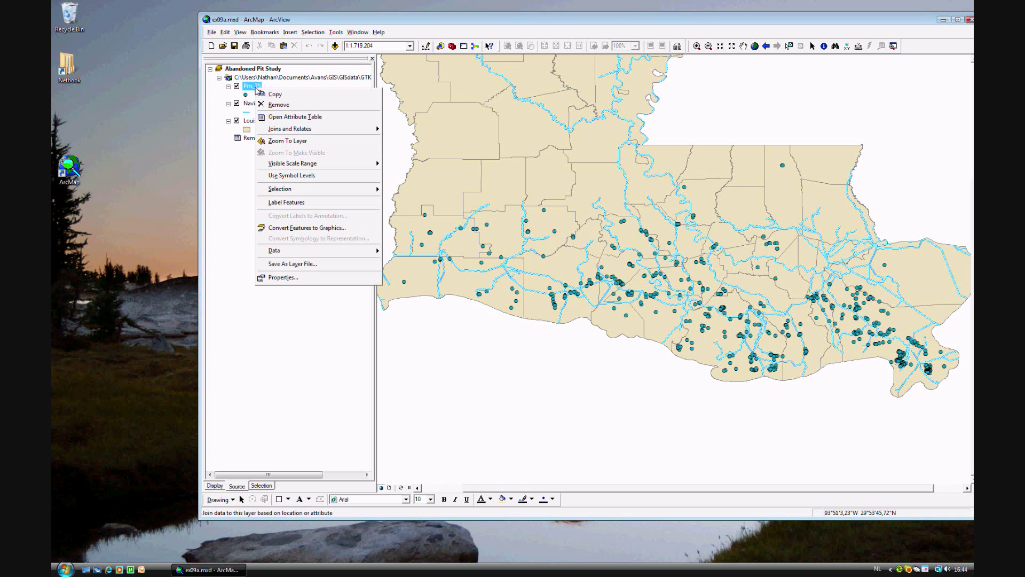
click(301, 117)
drag(451, 351, 461, 118)
drag(599, 311, 969, 501)
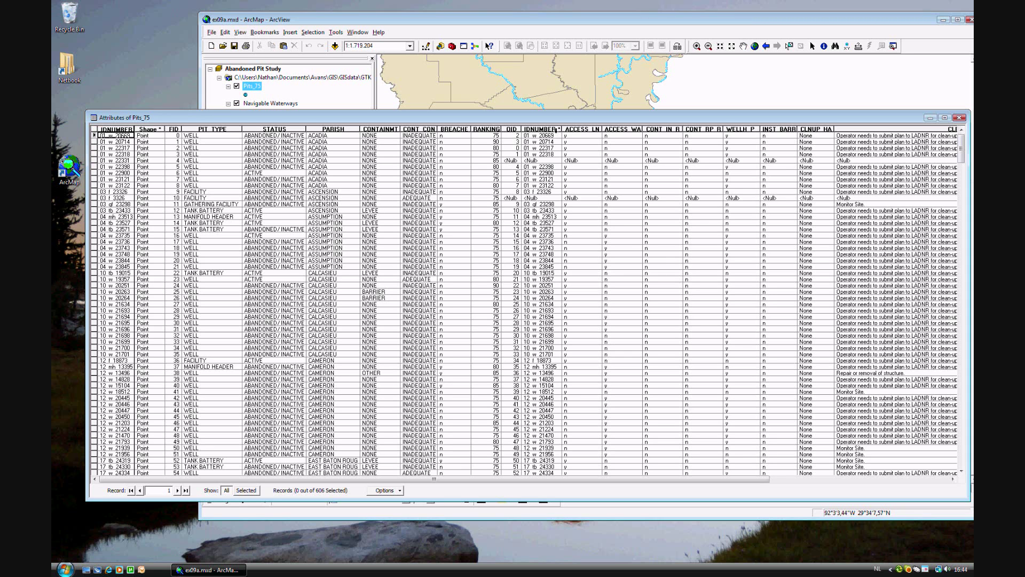
click(555, 130)
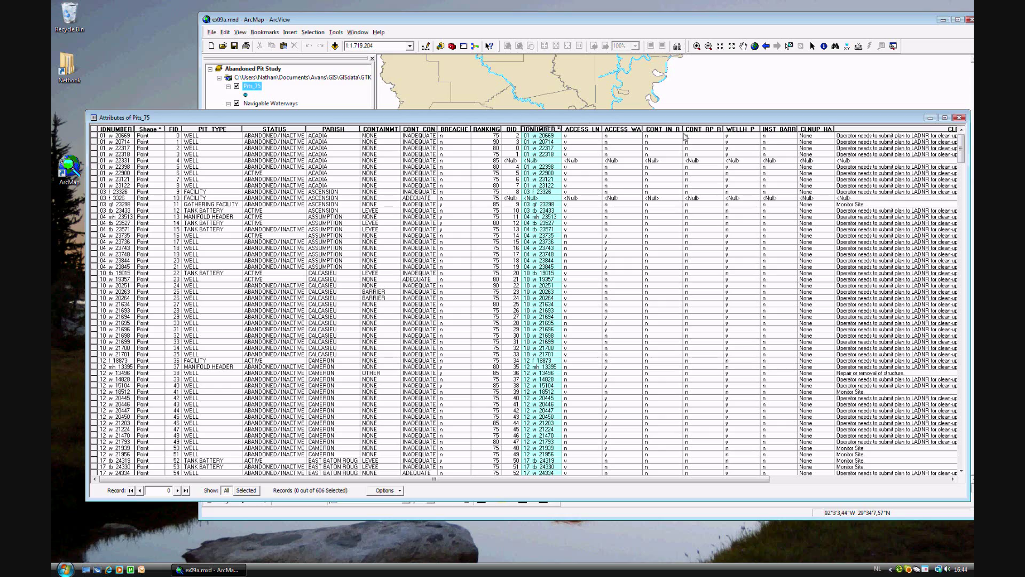
drag(592, 118, 570, 244)
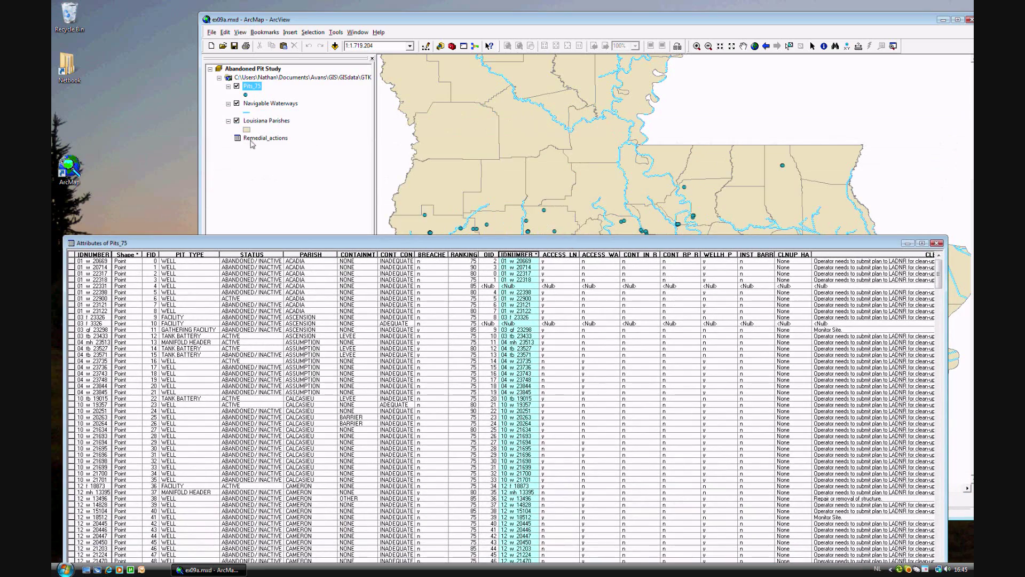
drag(470, 245, 459, 102)
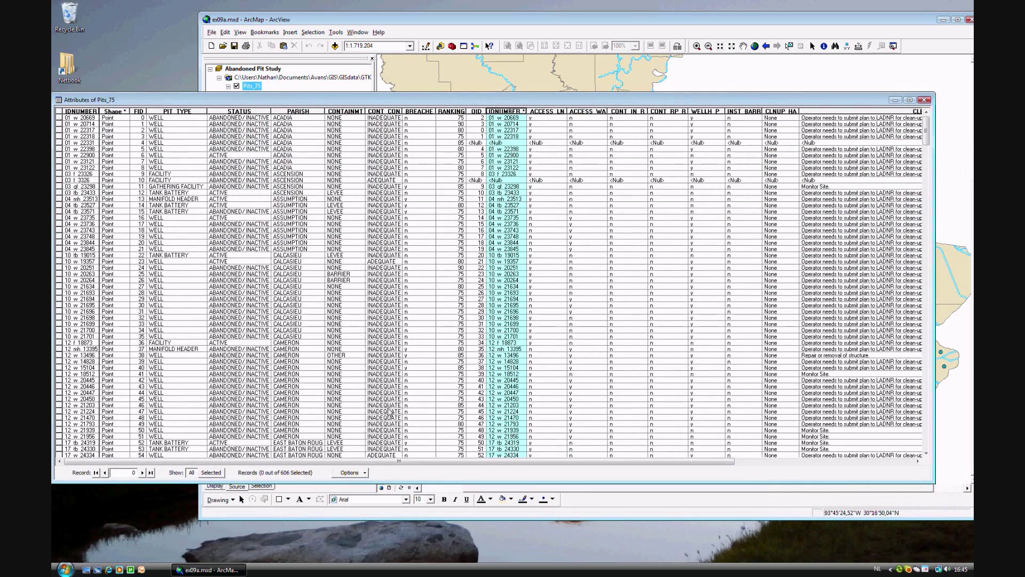
Show full field names and widen the Remedial_actions.ACCESS_LND and ACCESS_WAT columns.
click(367, 475)
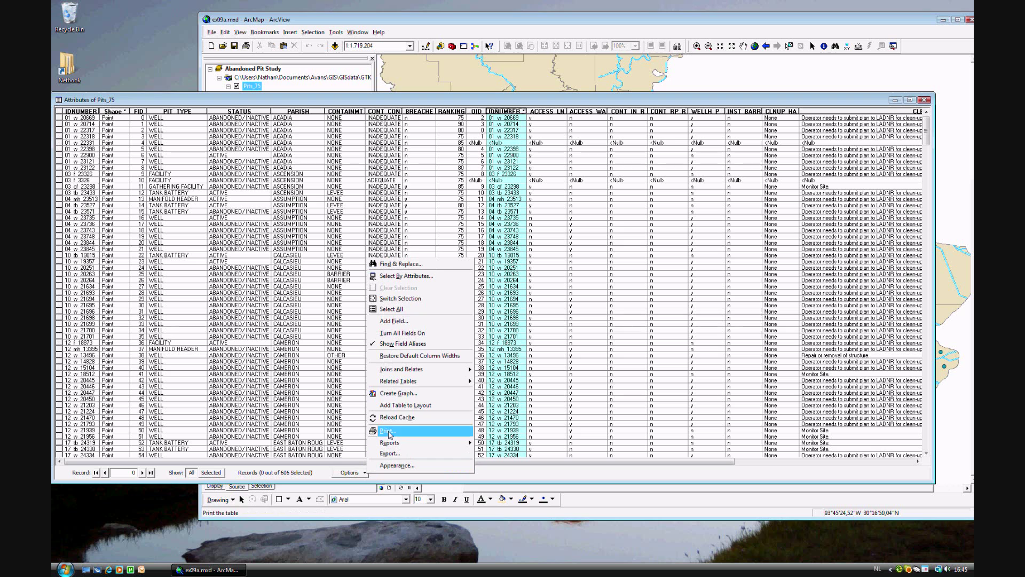
click(398, 344)
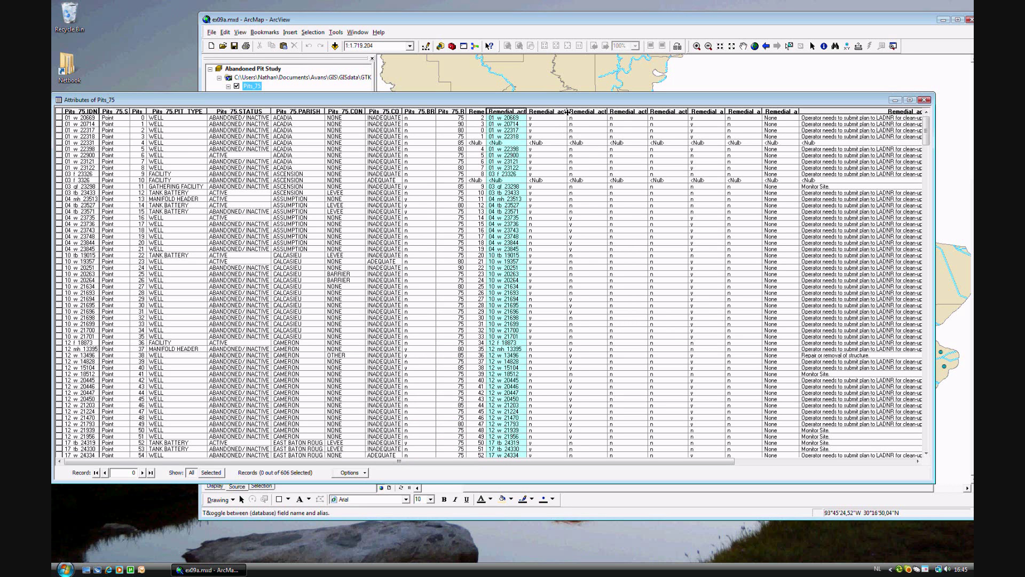
drag(567, 113, 643, 112)
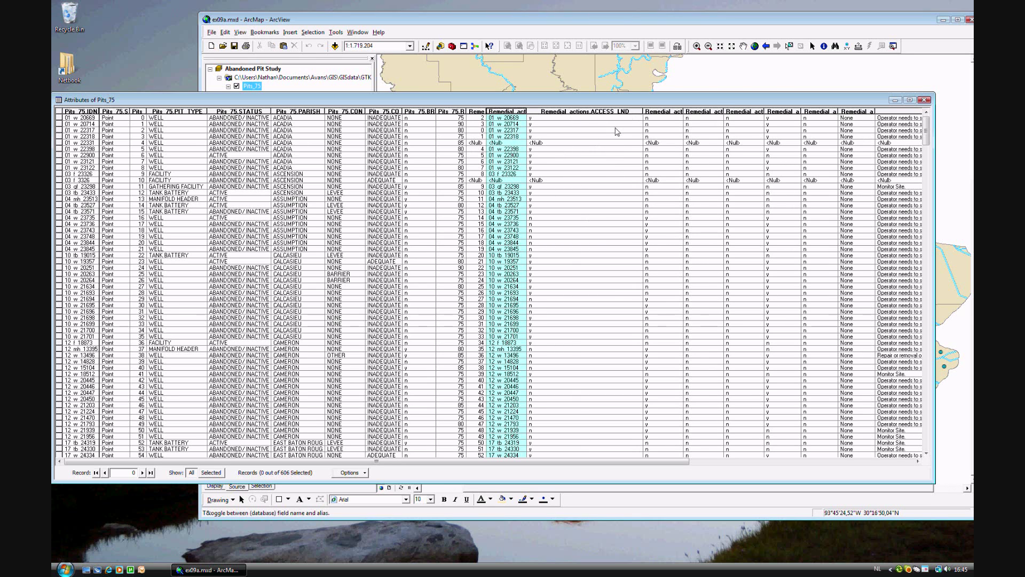
drag(685, 112, 780, 128)
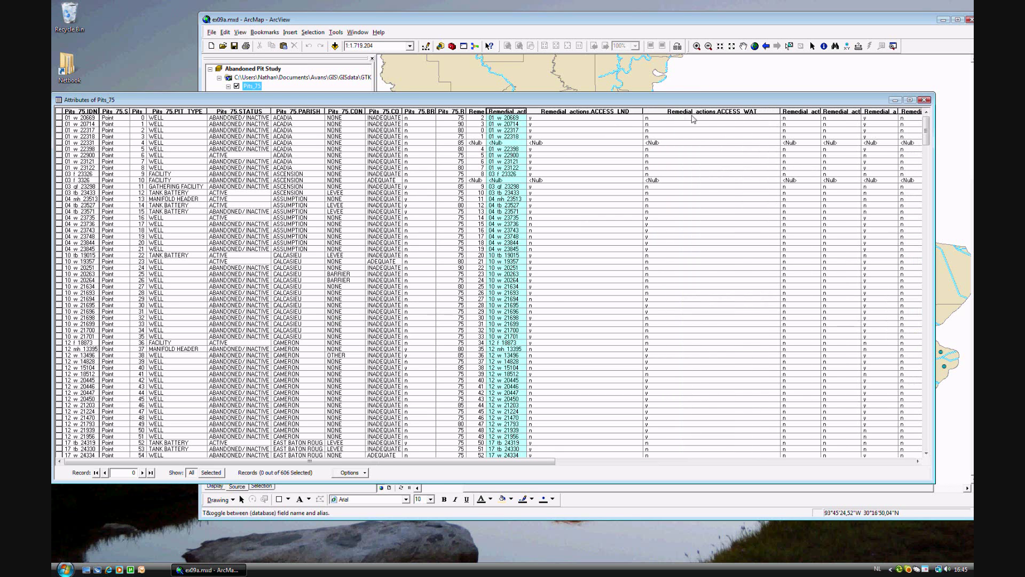
Switch headings back to aliases and autofit the ACCESS LND and ACCESS WAT columns.
click(366, 474)
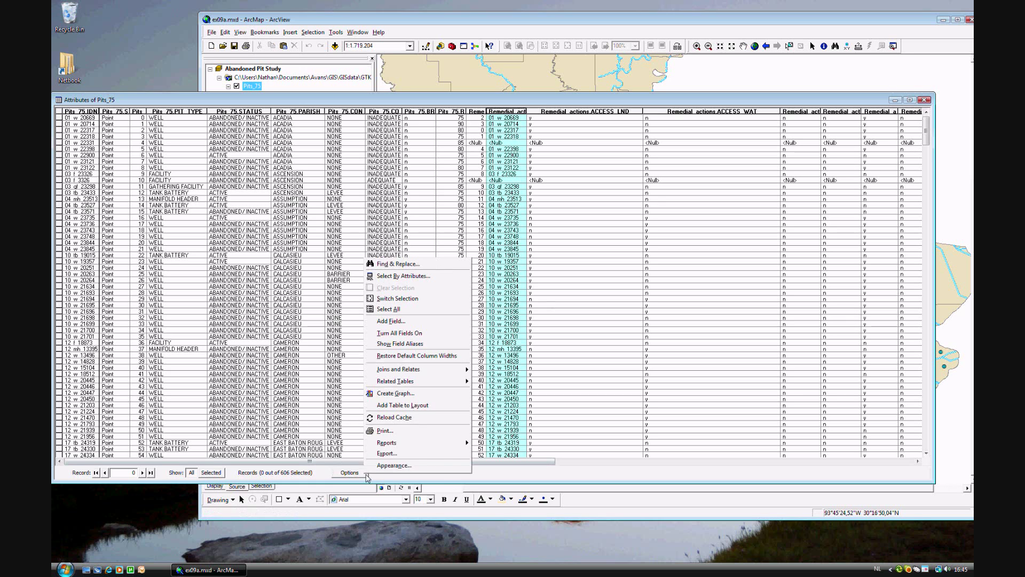
click(409, 345)
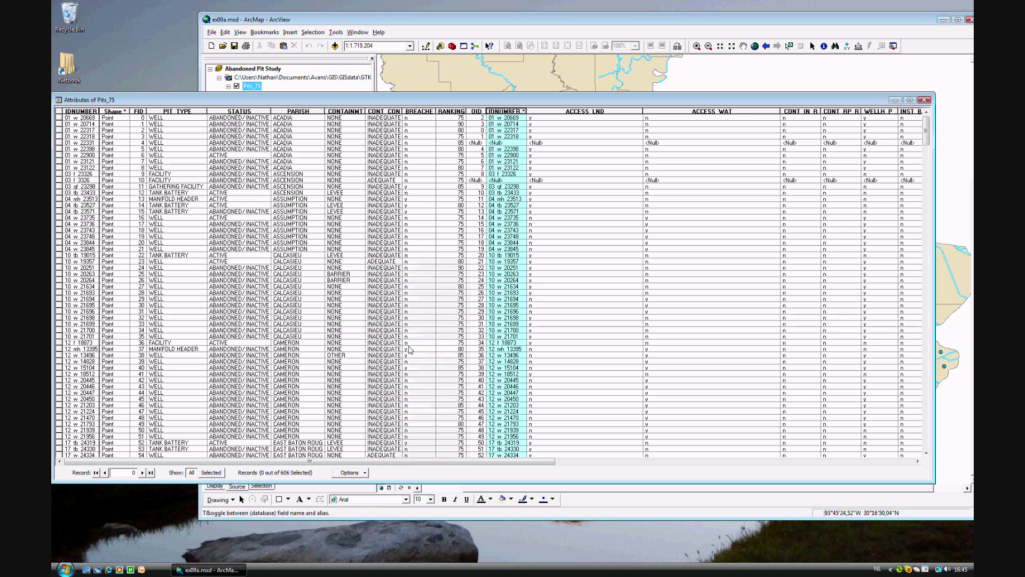
double_click(643, 111)
double_click(698, 112)
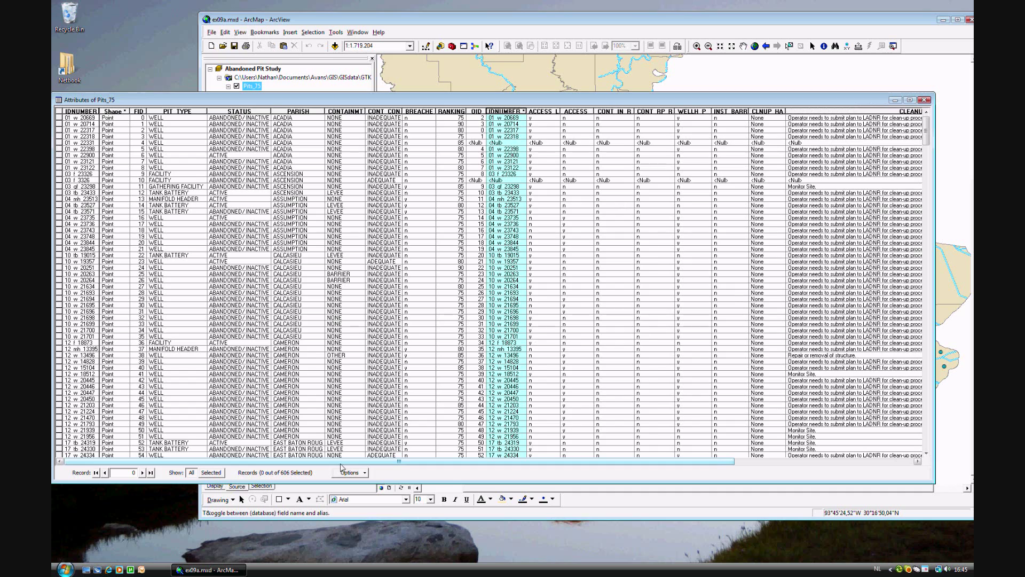
drag(344, 462, 566, 479)
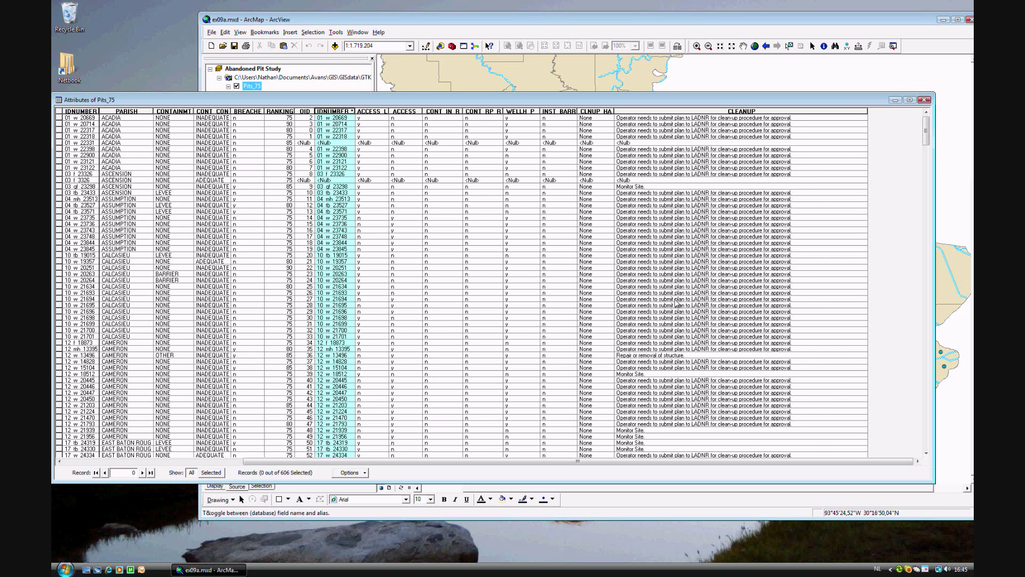
Close the Pits_75 attribute table after checking its CLEANUP values.
click(925, 101)
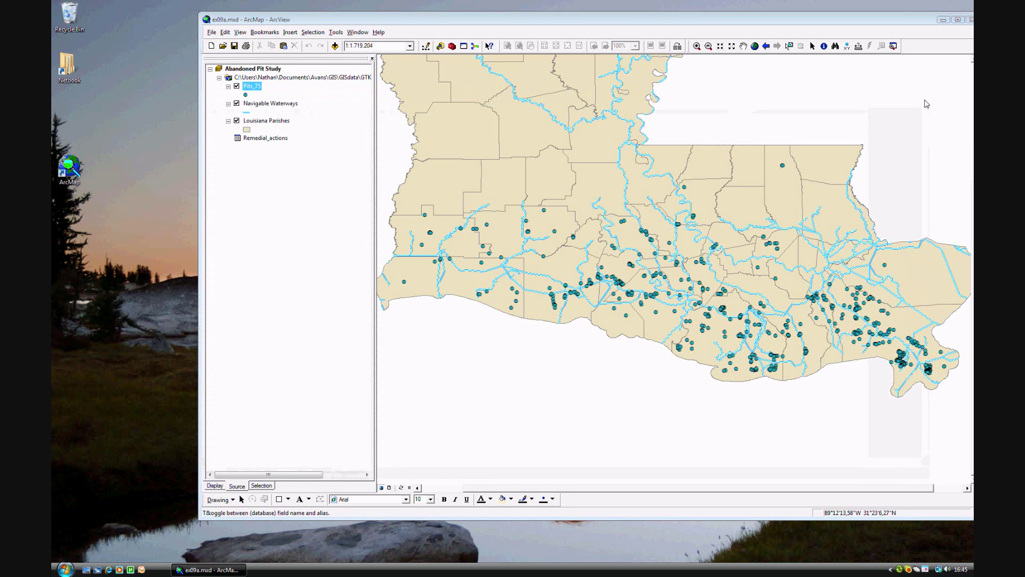
Give Pits_75 Unique values symbology on the CLEANUP field with all values added.
double_click(253, 88)
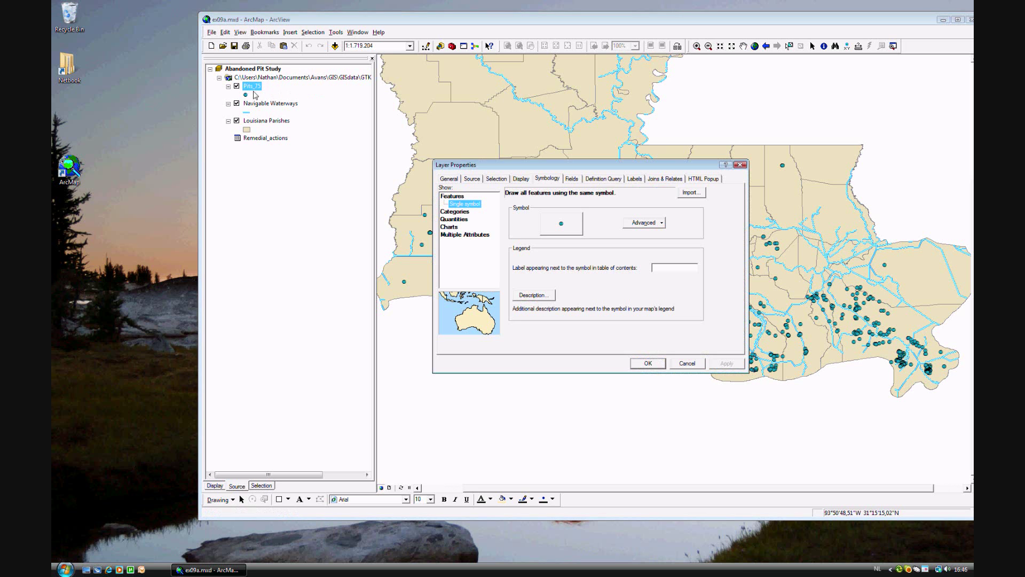
drag(517, 168, 522, 212)
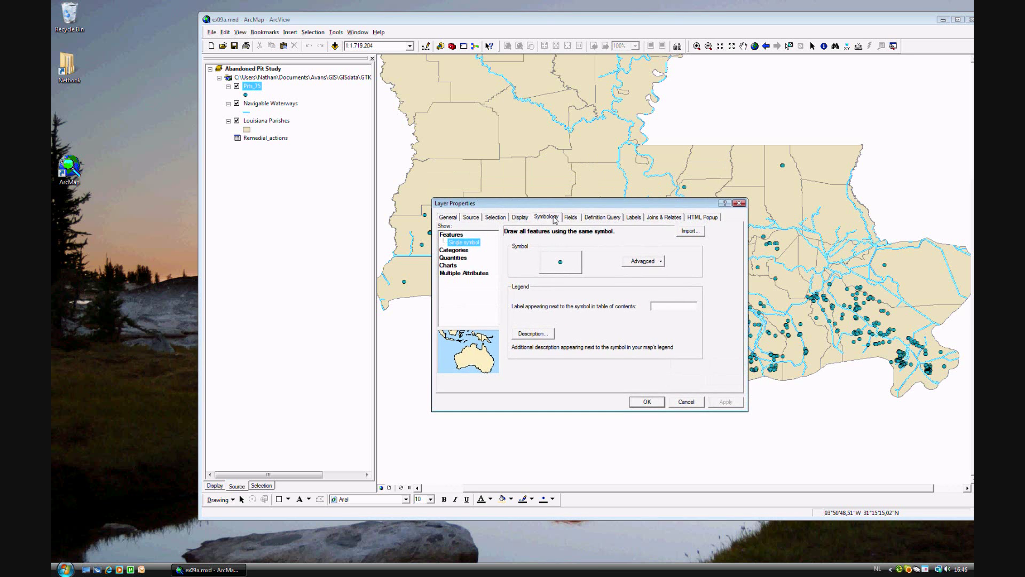
click(462, 251)
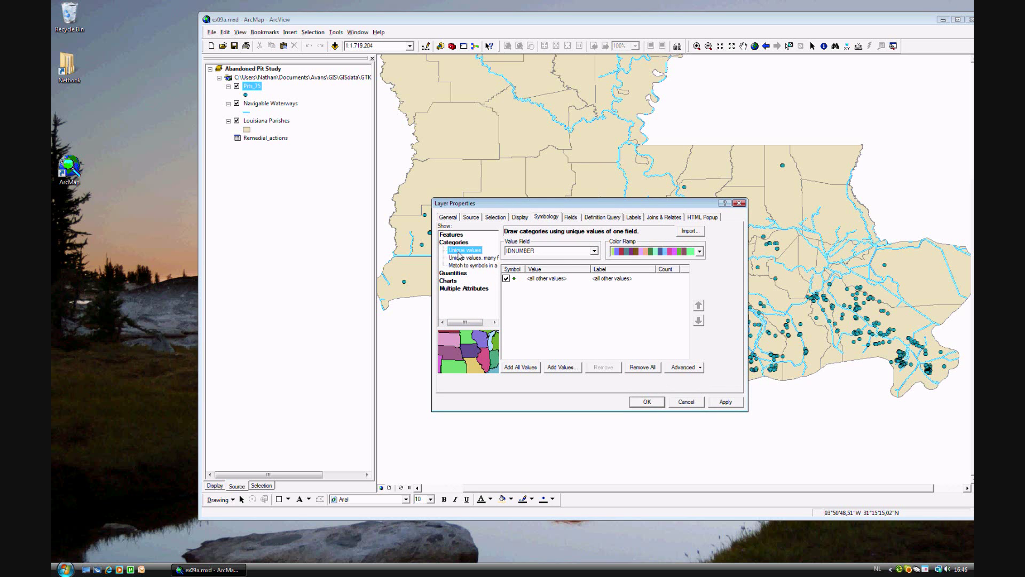
click(595, 252)
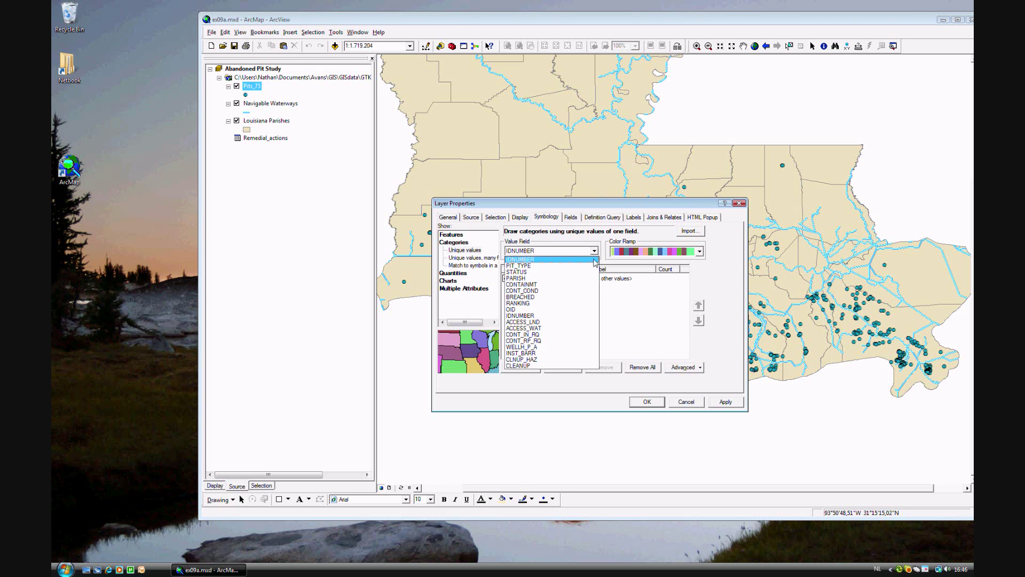
click(571, 366)
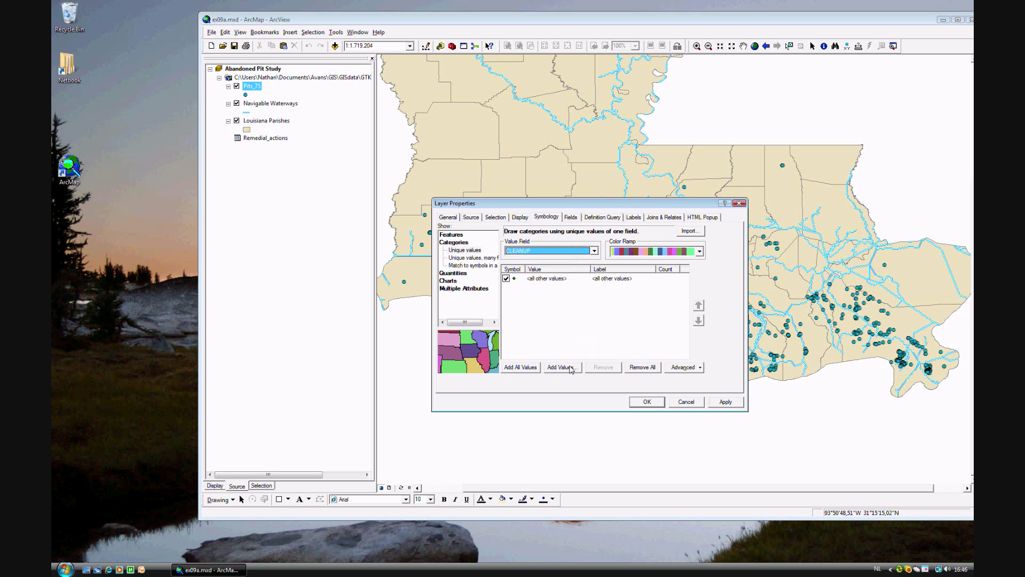
click(516, 368)
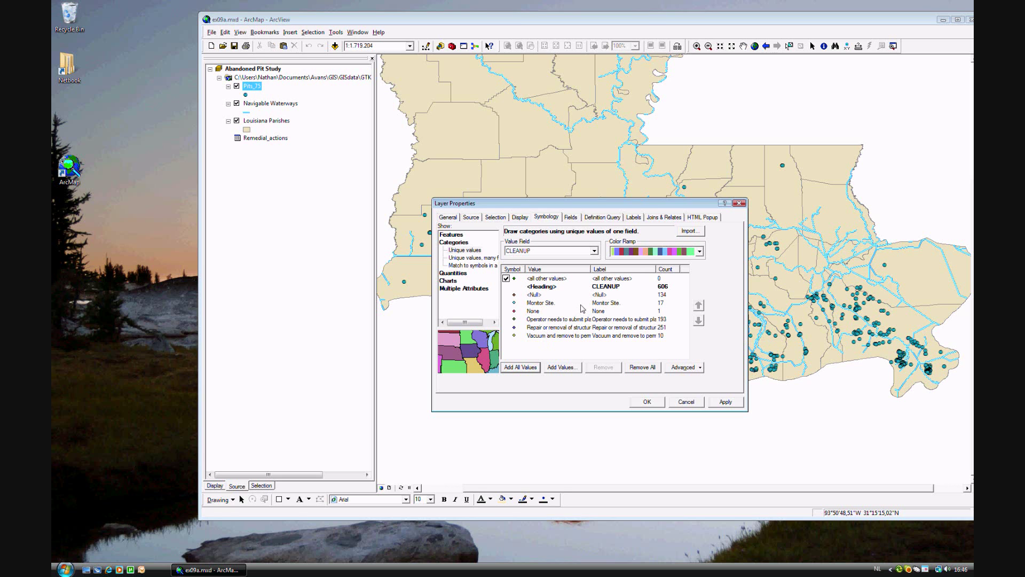
Make every CLEANUP category symbol a Circle 2 marker at size 8.
right_click(516, 273)
click(541, 302)
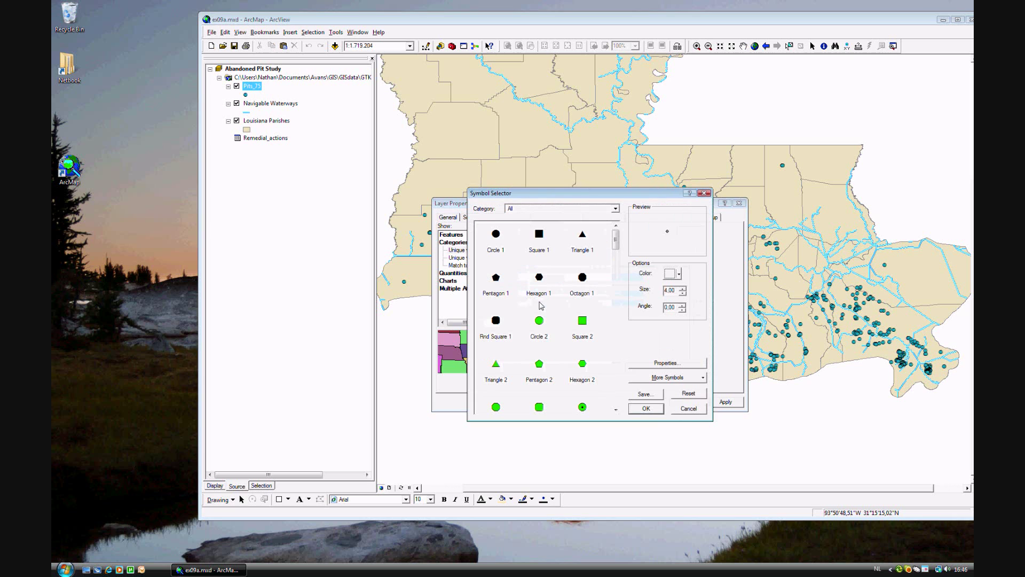
click(539, 323)
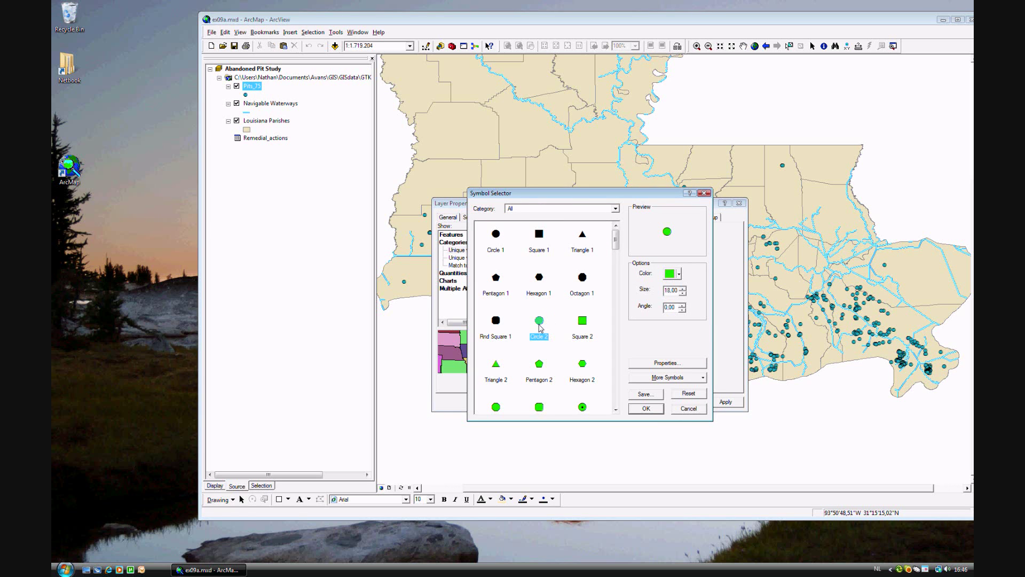
click(674, 290)
text(8)
click(648, 409)
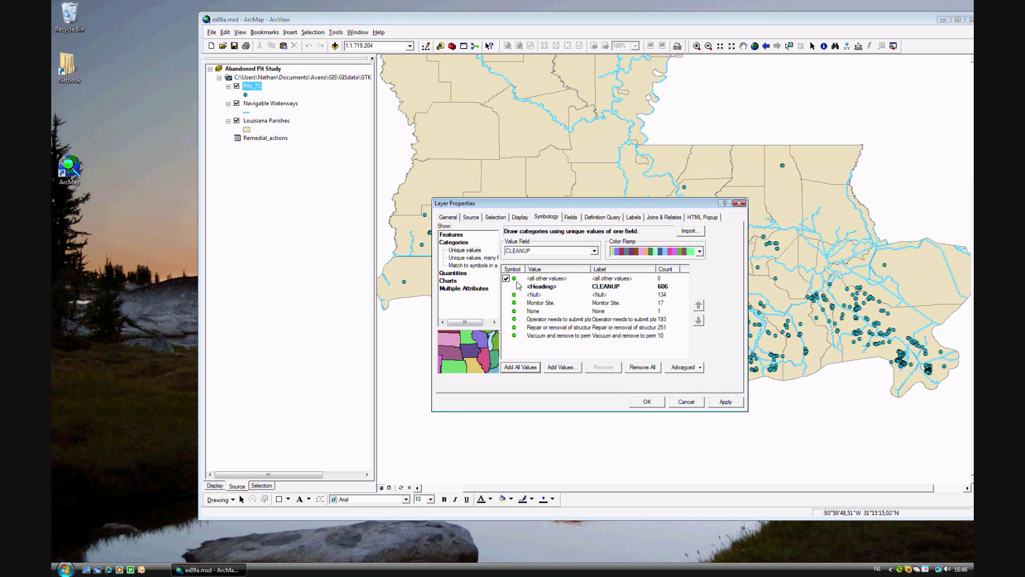
Colour the categories with the Basic Random color ramp and apply the symbology.
right_click(652, 252)
click(658, 260)
click(700, 251)
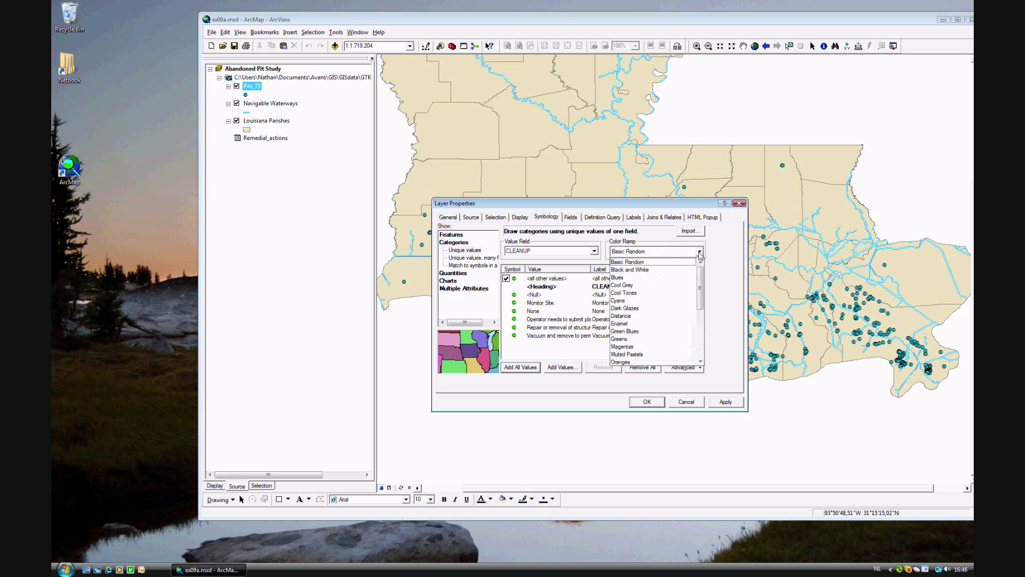
click(669, 262)
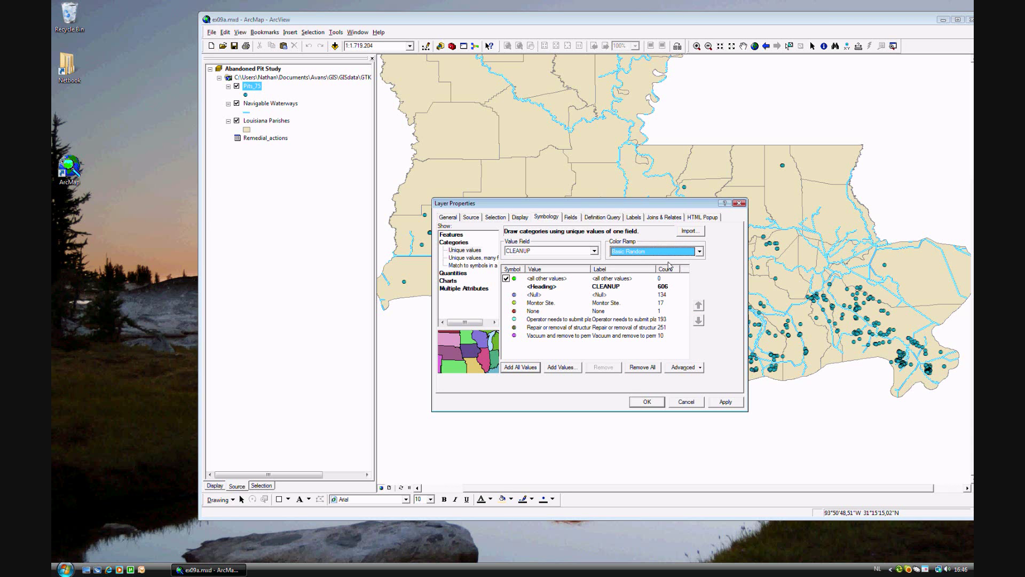
click(647, 403)
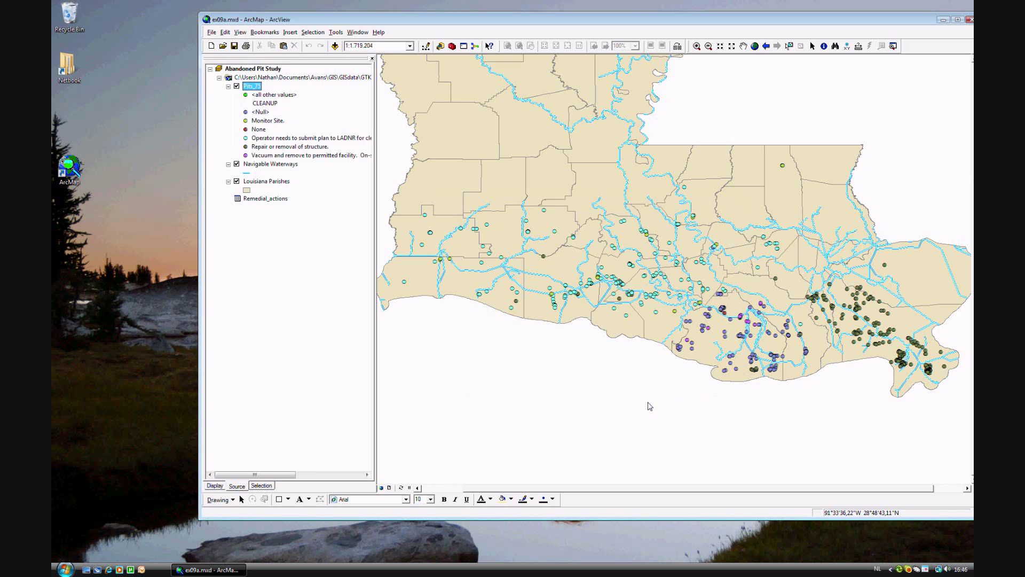